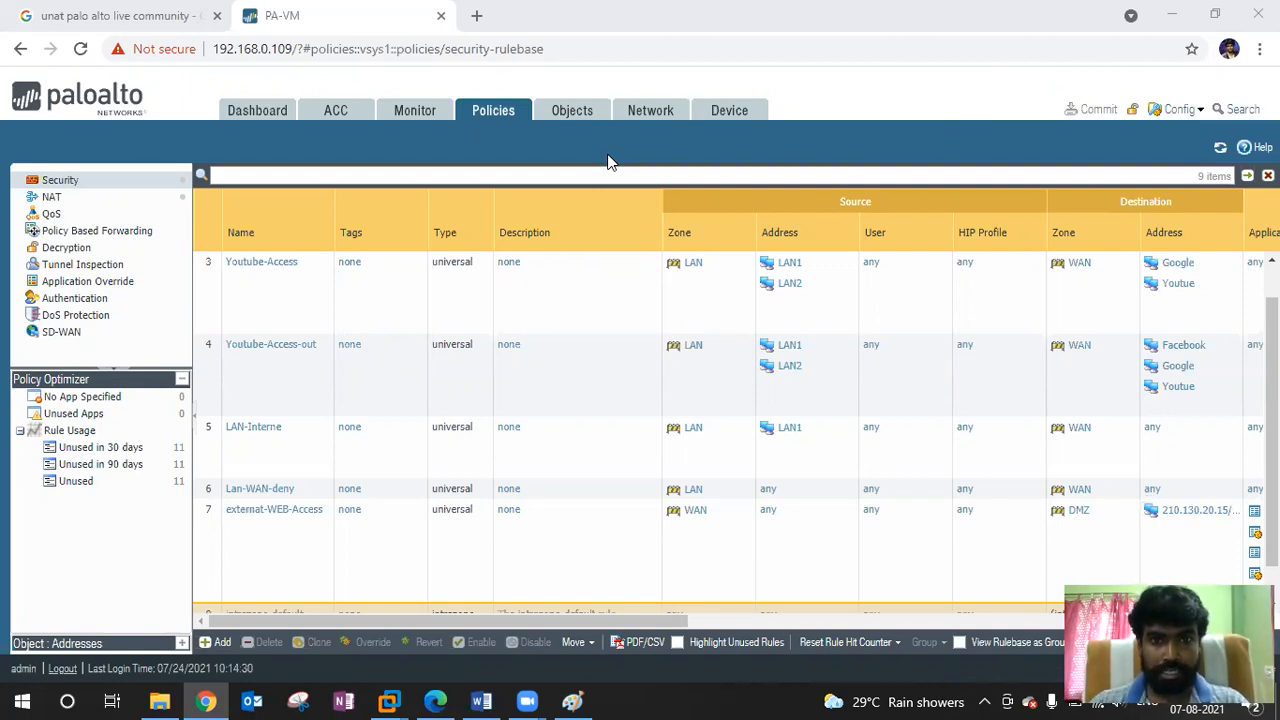
Review the network diagram in Paint alongside the firewall's existing NAT and security policy rules.
click(88, 199)
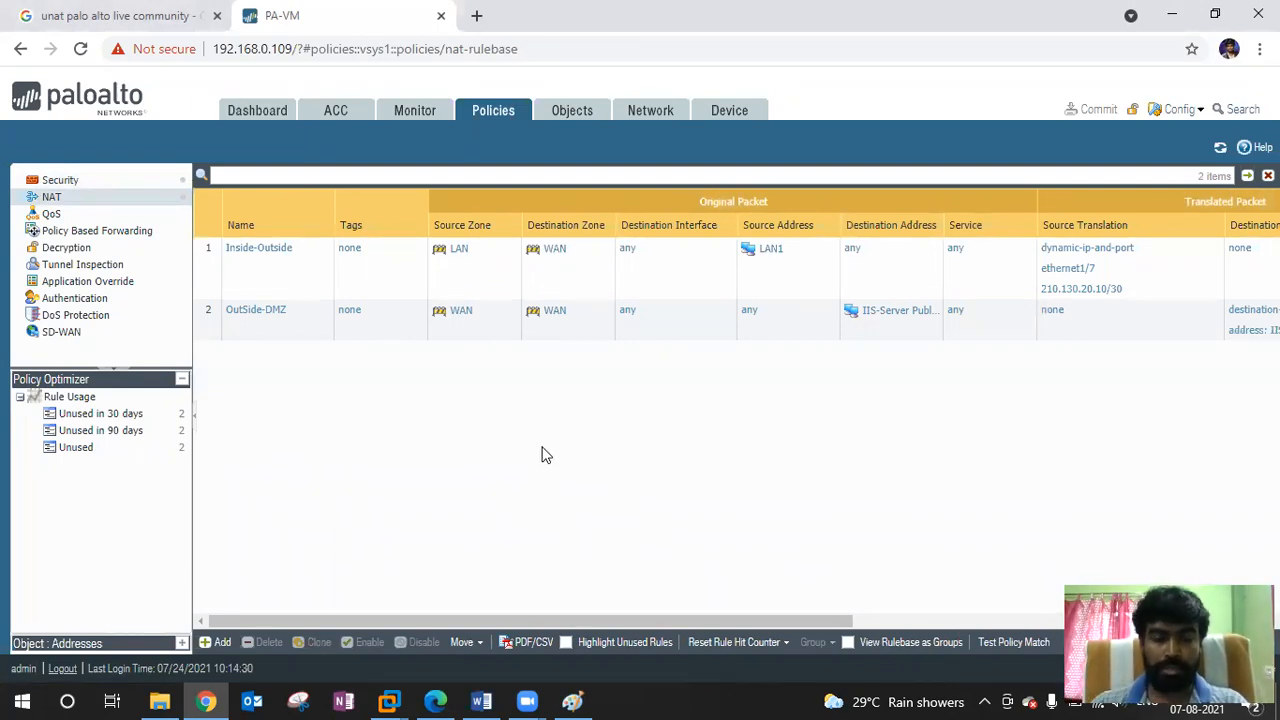
click(572, 701)
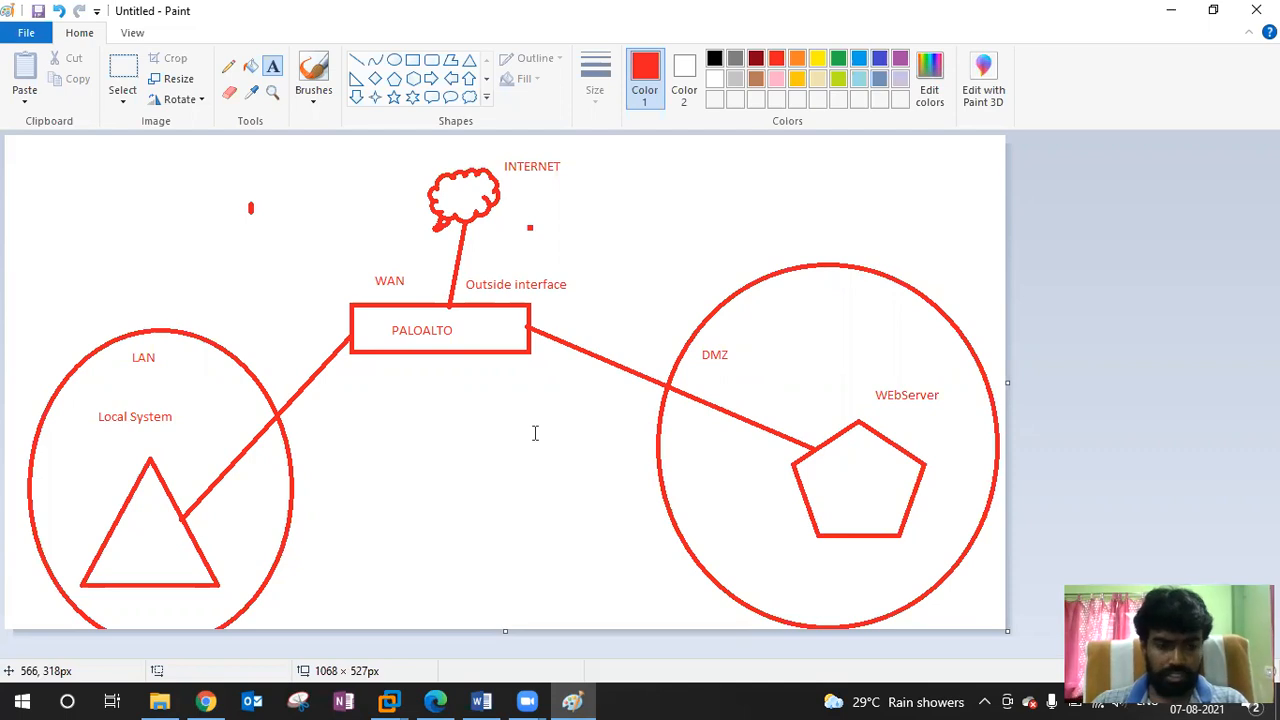
click(205, 701)
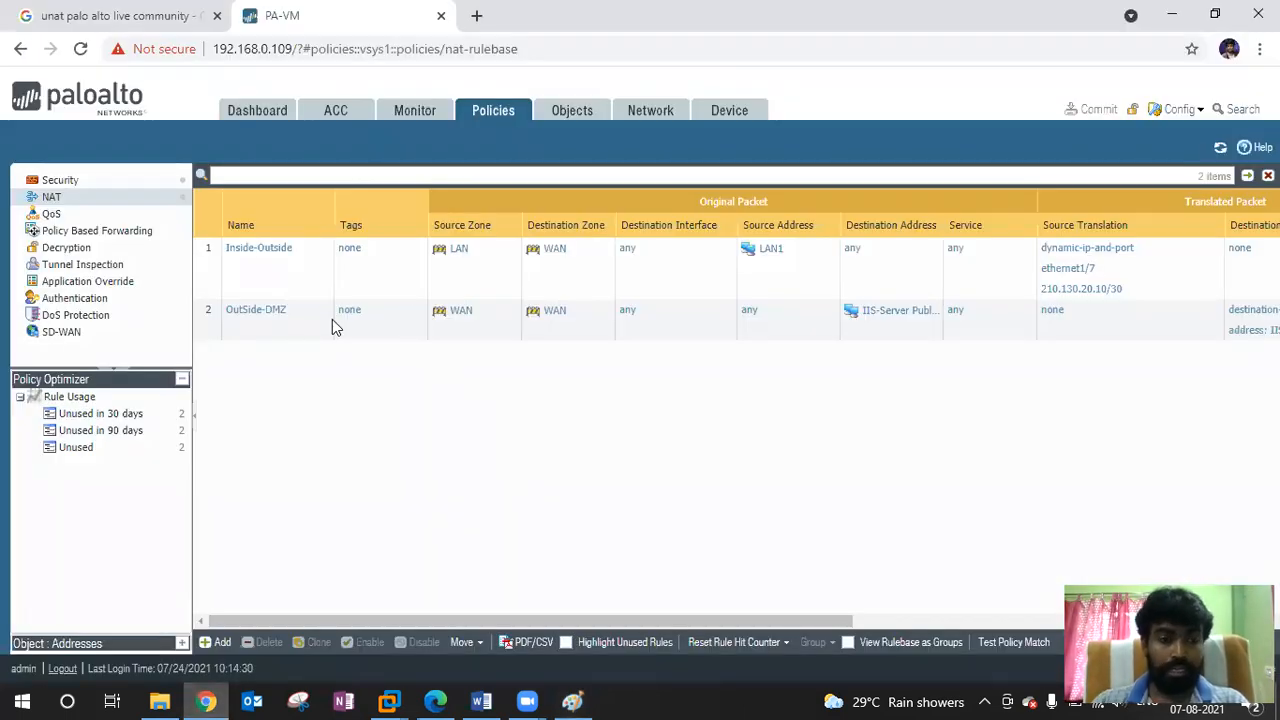
click(84, 190)
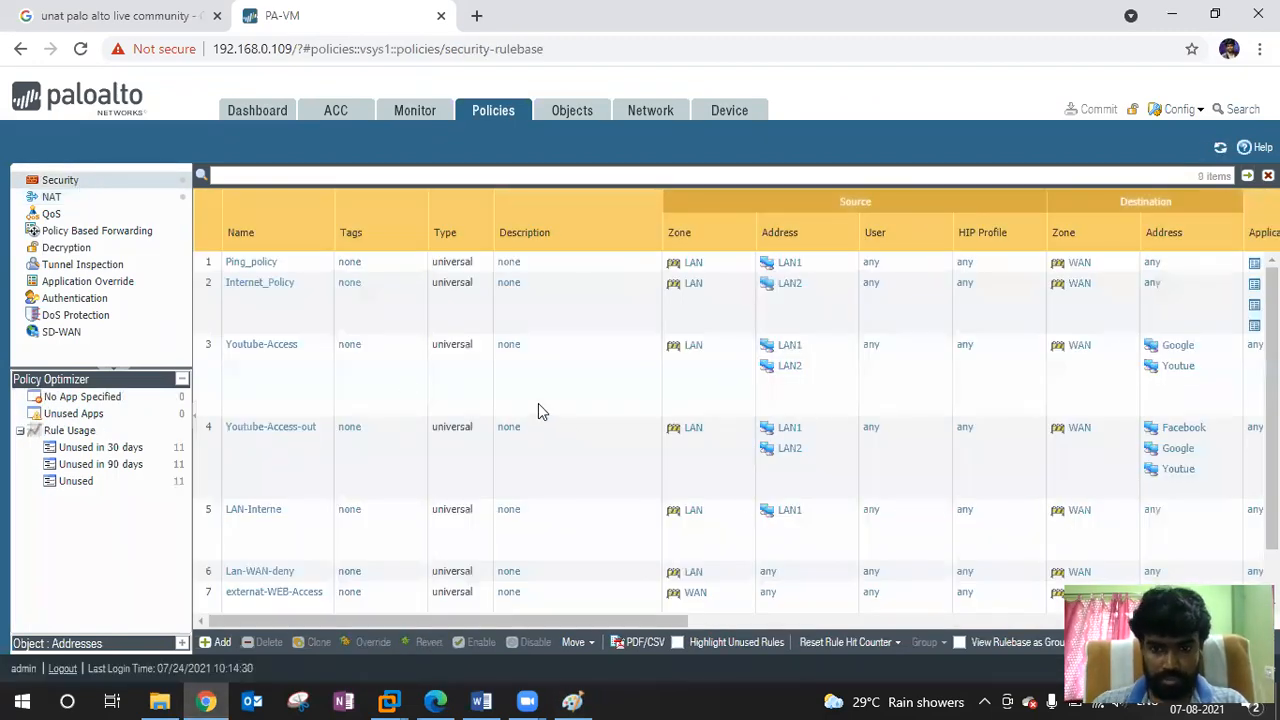
scroll(538, 412, down, 1)
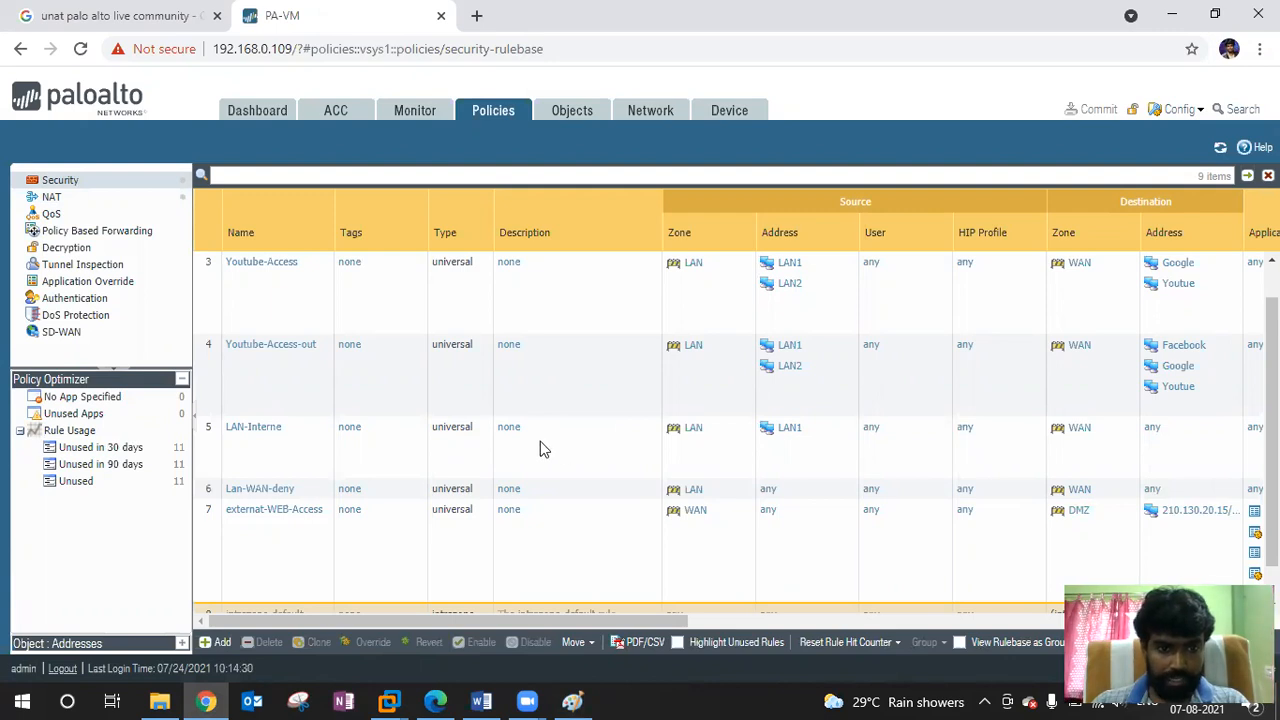
Inspect the original and translated packet settings of the OutSide-DMZ NAT rule, leaving the rule unedited.
click(51, 197)
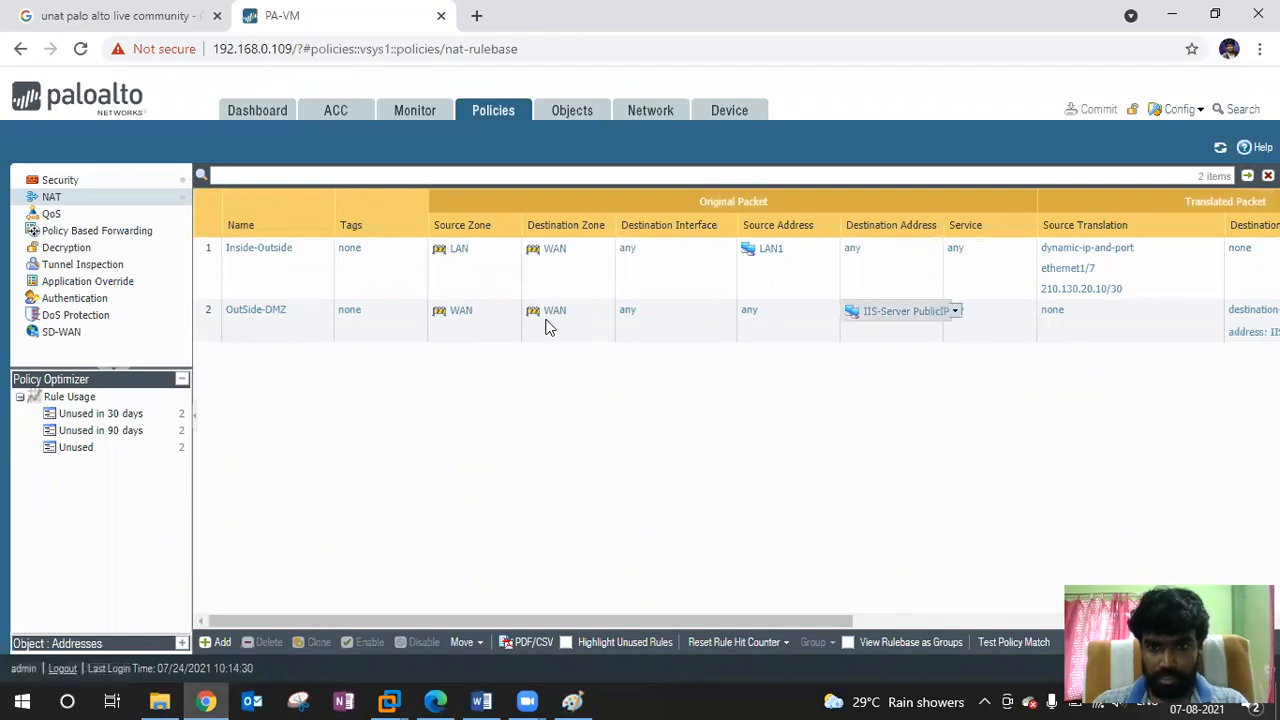
click(257, 316)
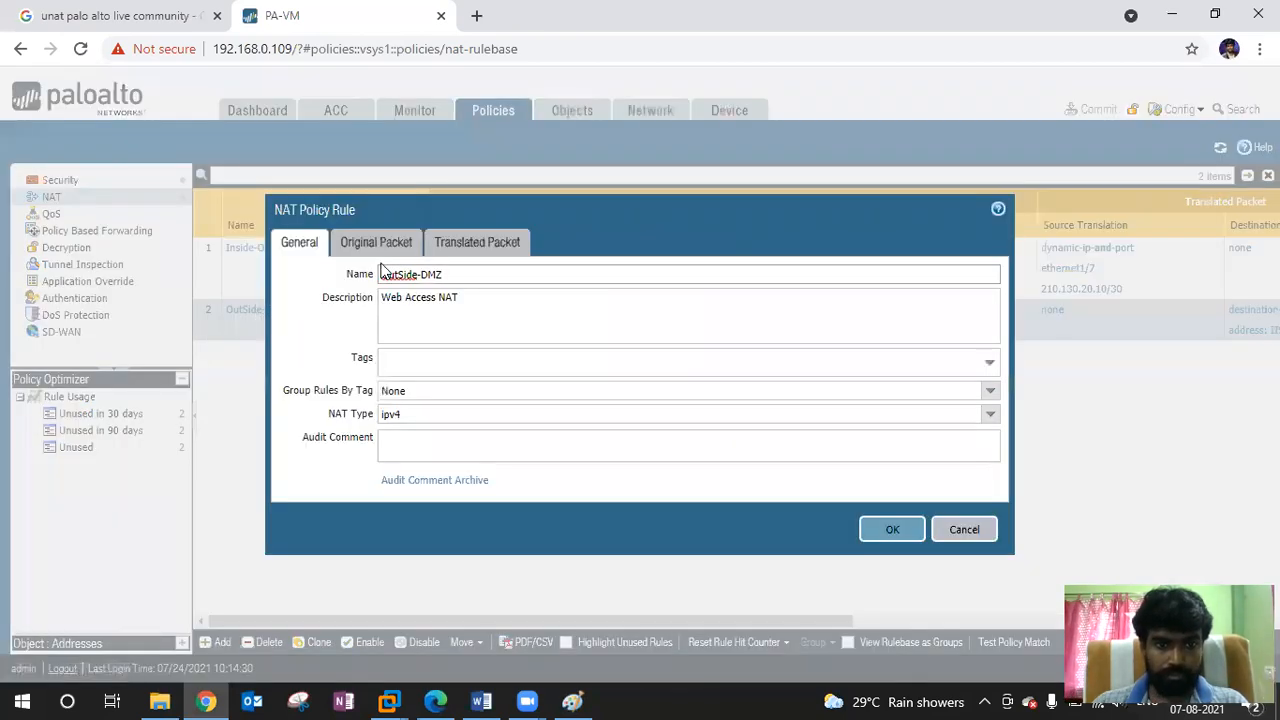
click(384, 244)
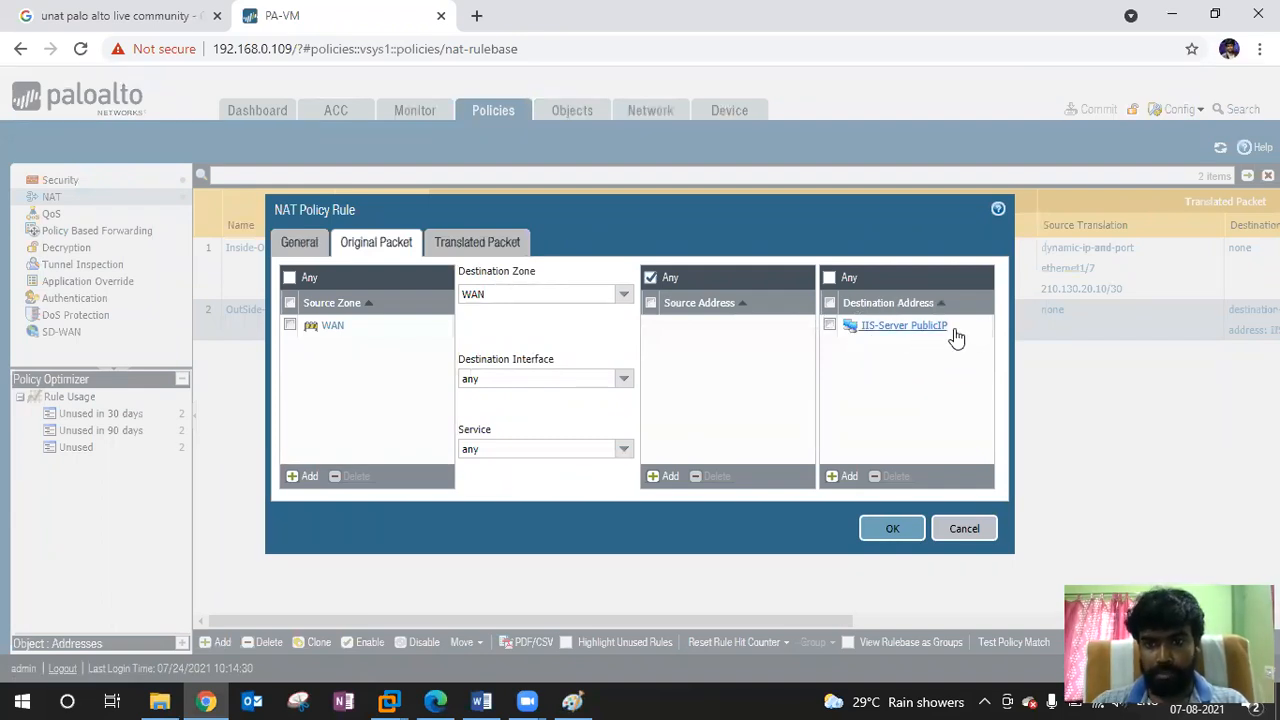
click(468, 248)
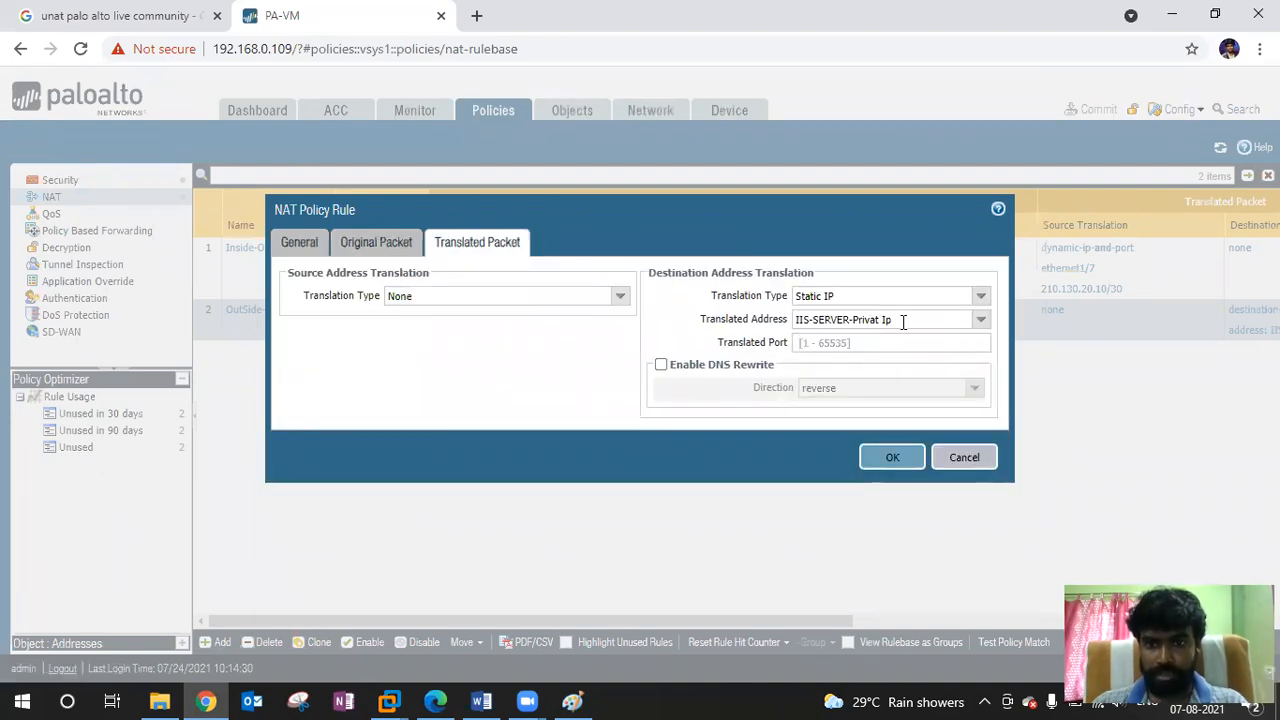
click(957, 463)
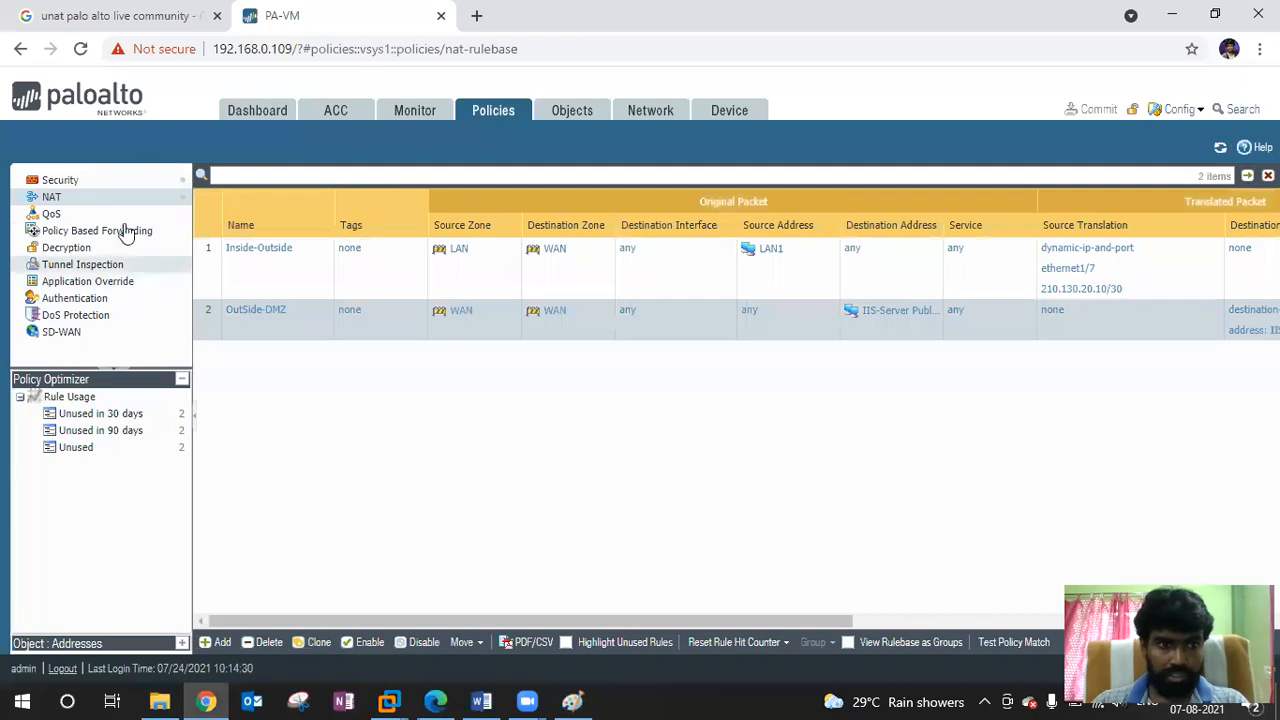
Examine the externat-WEB-Access security rule's zones, destination address, applications, service and action.
click(72, 182)
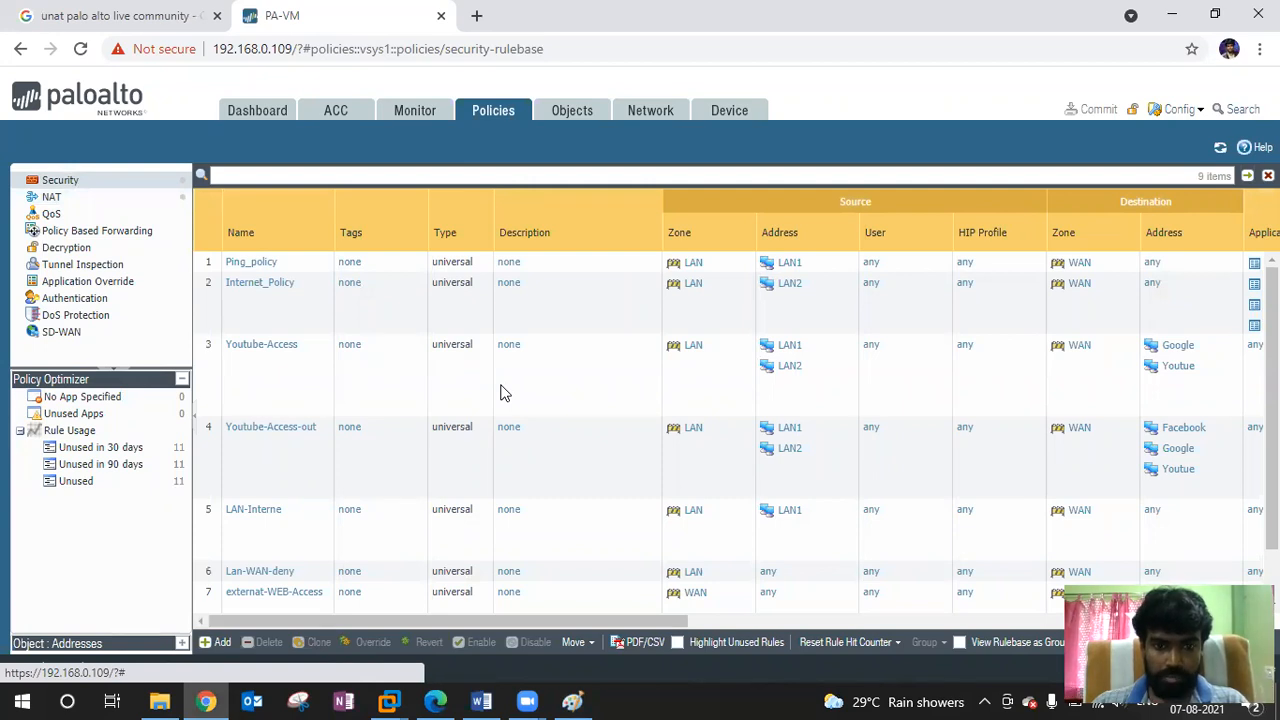
scroll(507, 393, down, 1)
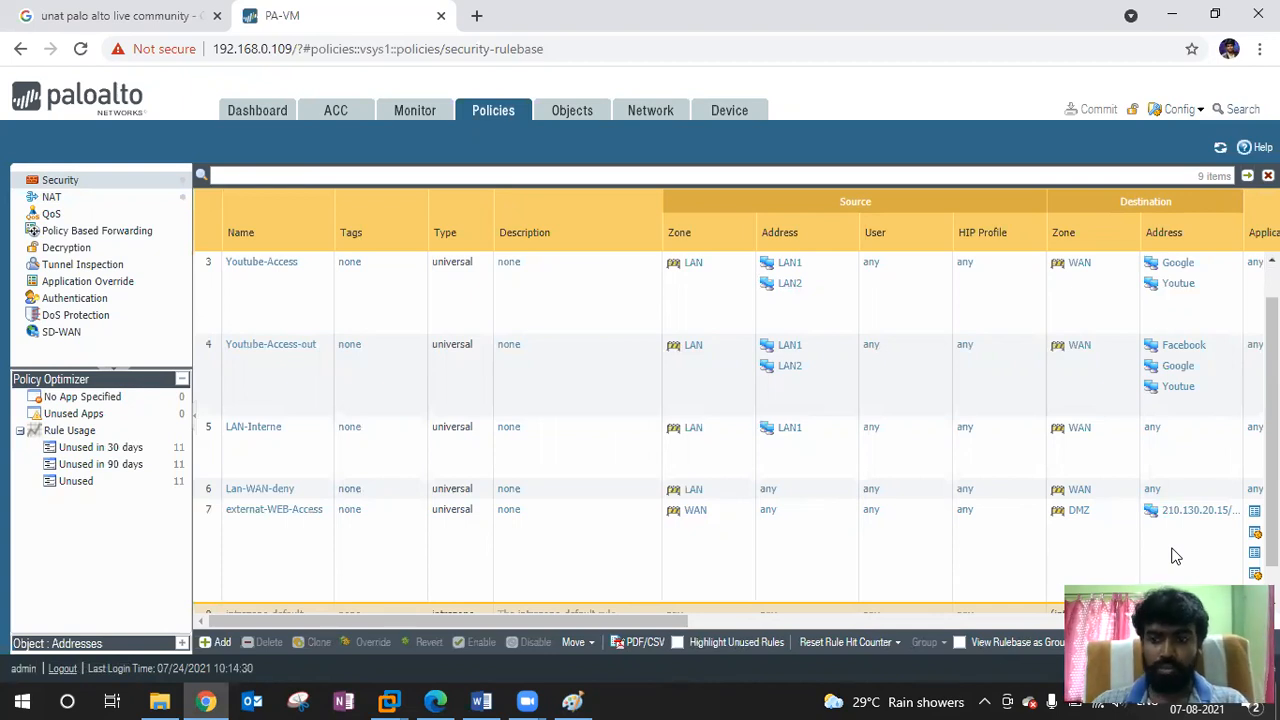
drag(669, 622, 858, 612)
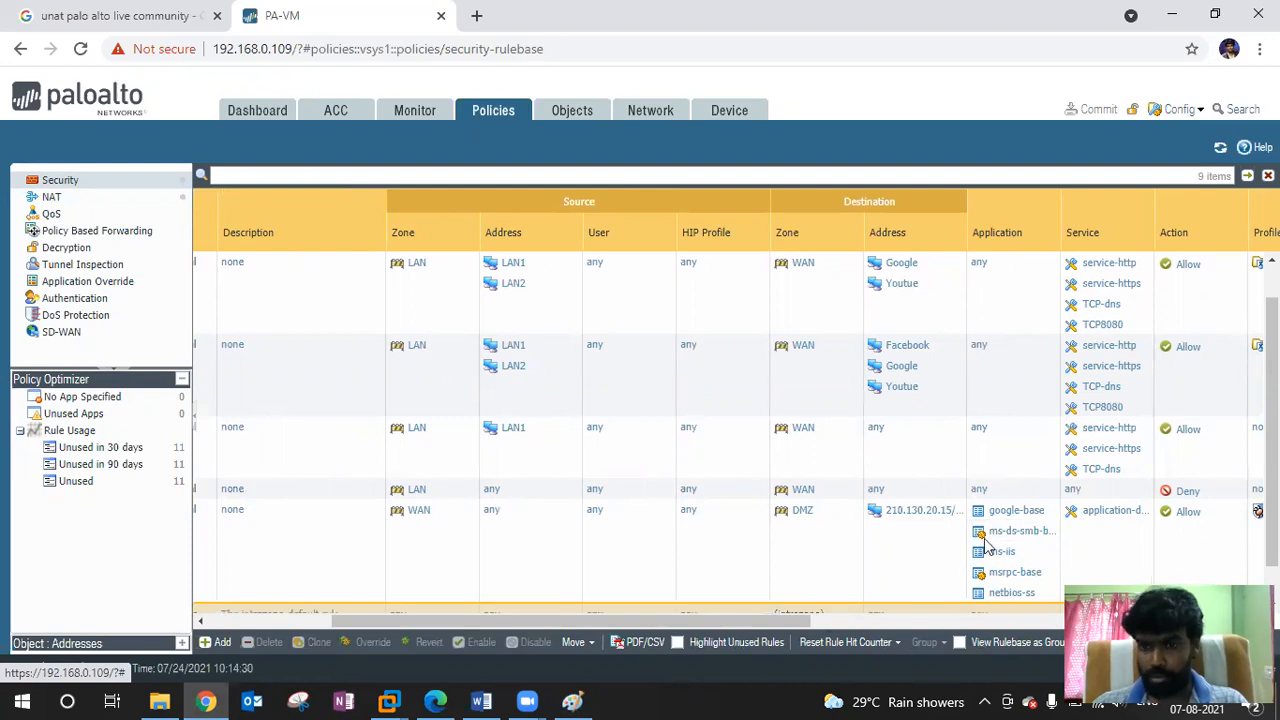
scroll(845, 563, down, 2)
scroll(849, 560, up, 3)
drag(791, 617, 563, 628)
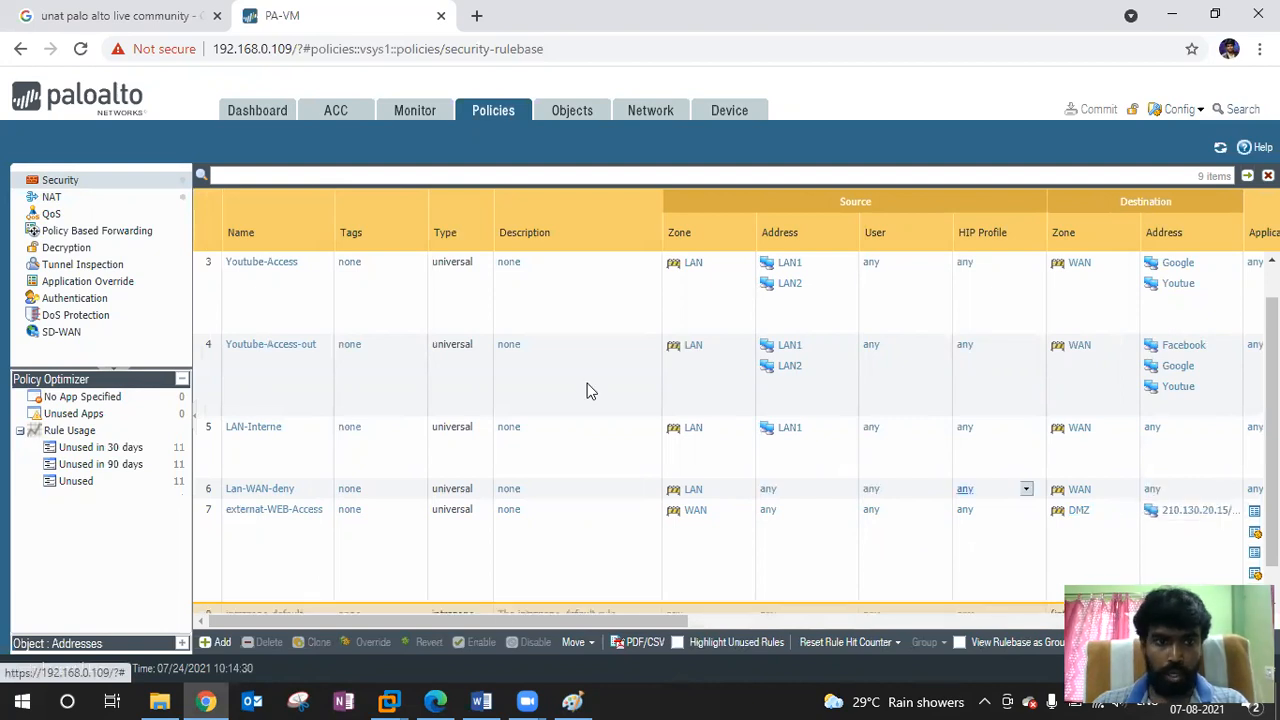
Start a new NAT policy rule and name it U-NAT-Web-Access.
click(70, 197)
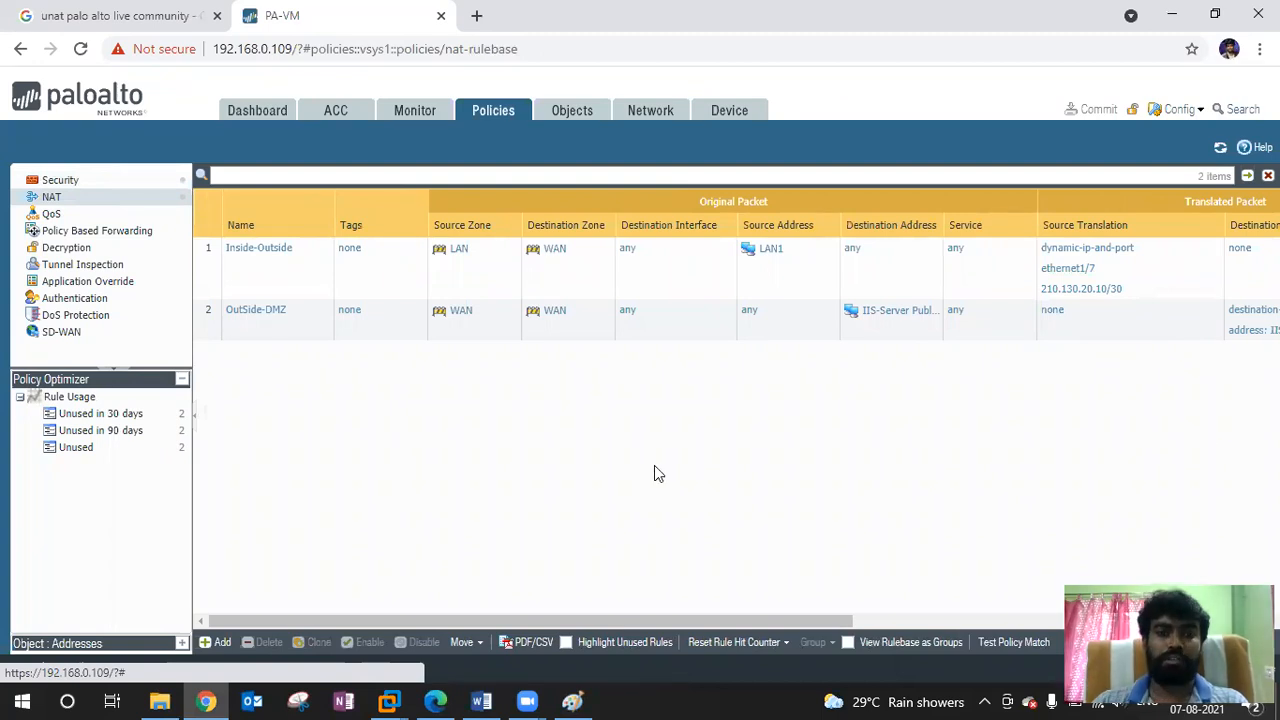
click(216, 642)
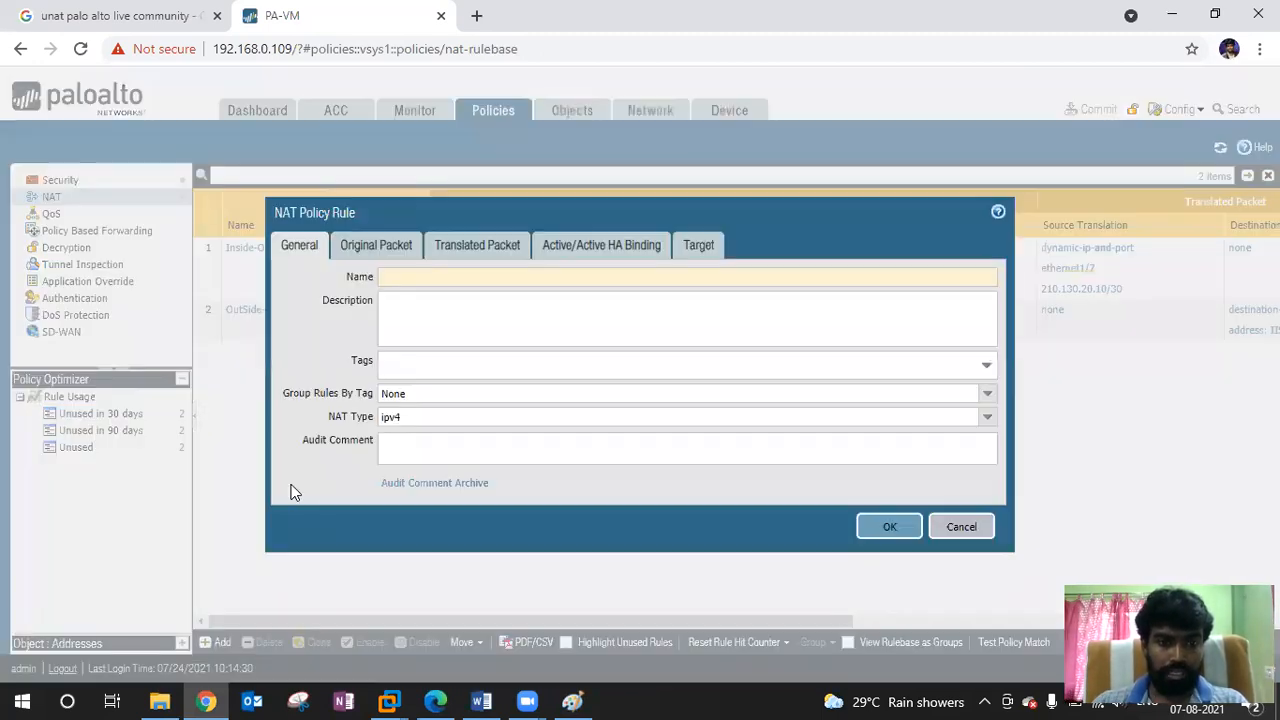
text(u-NAT)
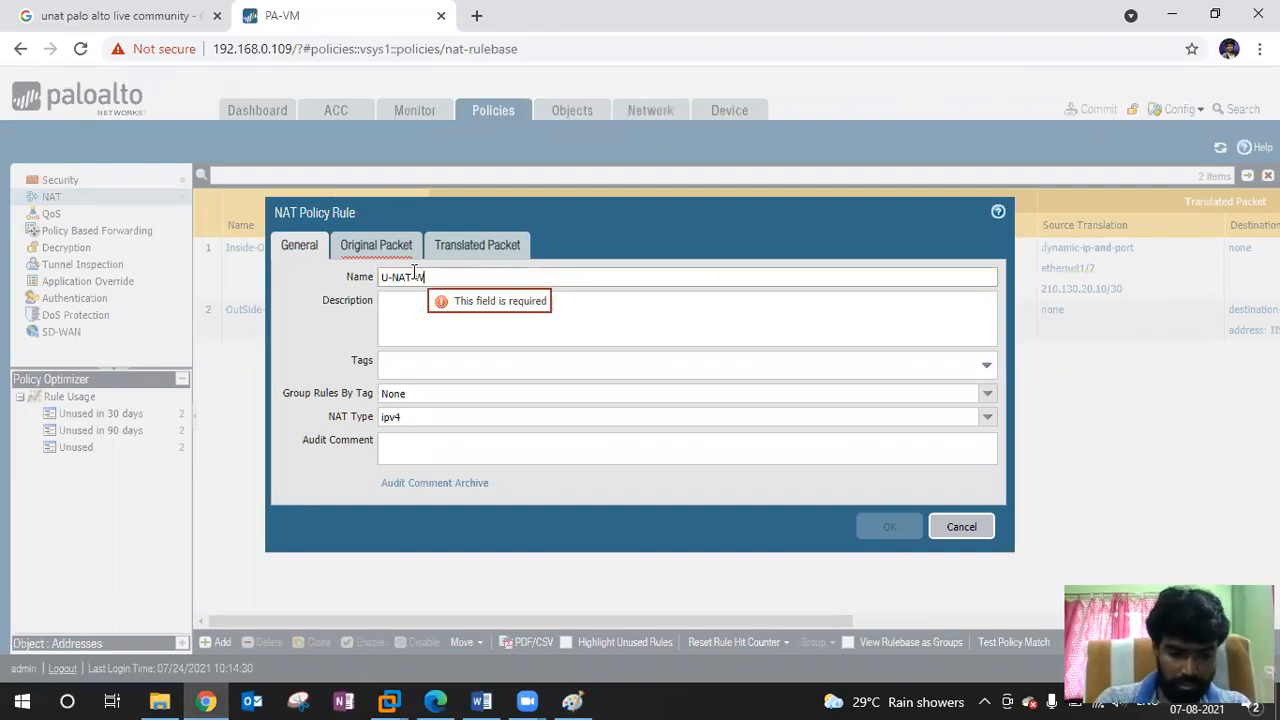
text(-Web-Access)
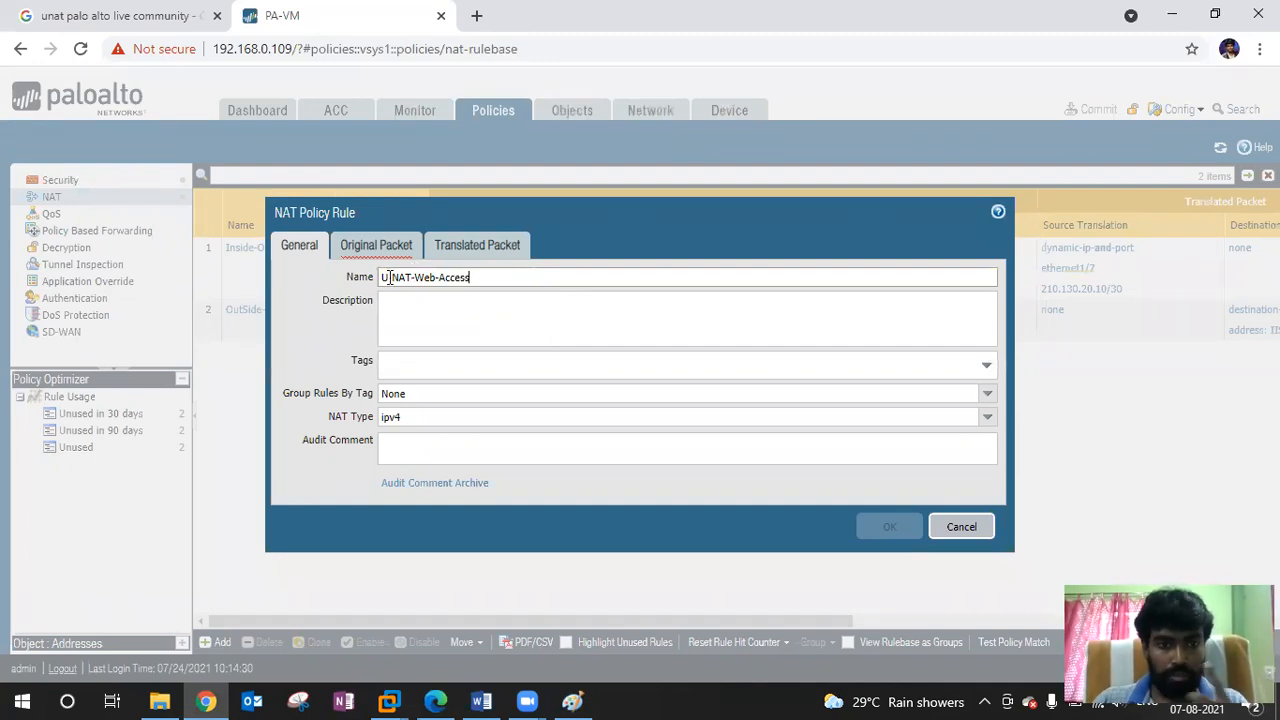
Check the LAN zone in the Paint diagram and add LAN as the new NAT rule's original-packet source zone.
click(380, 248)
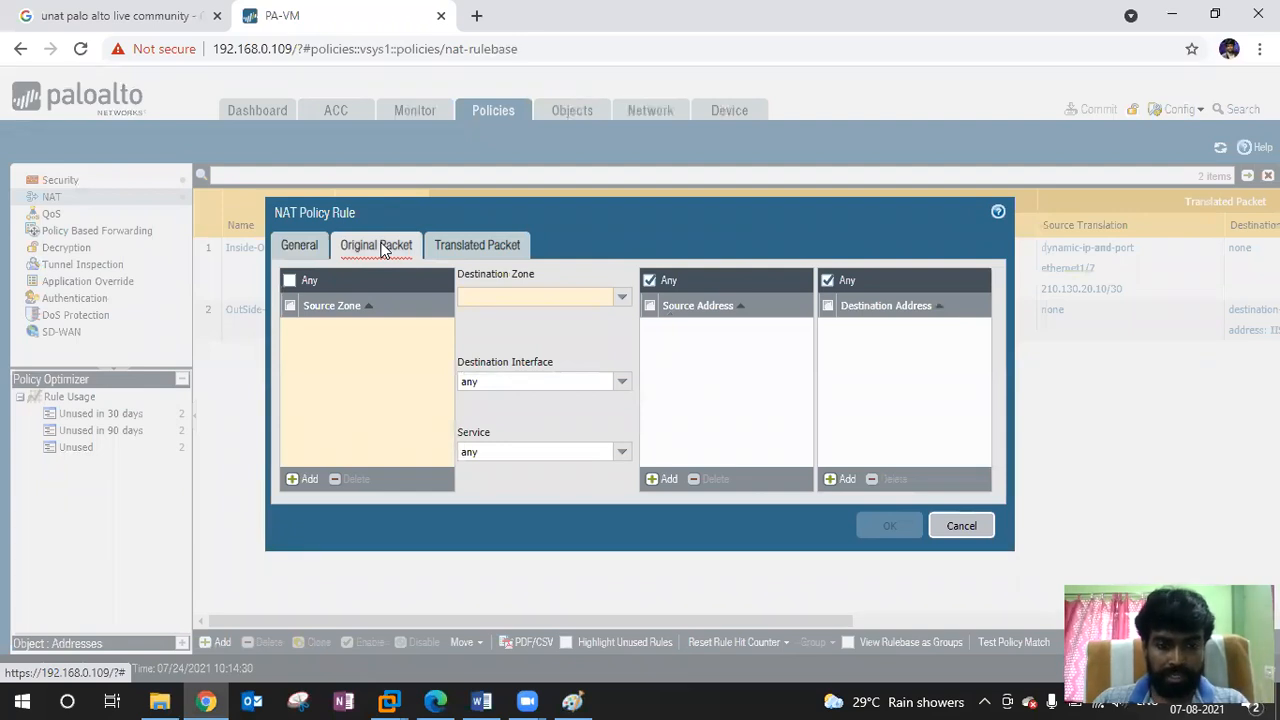
click(572, 701)
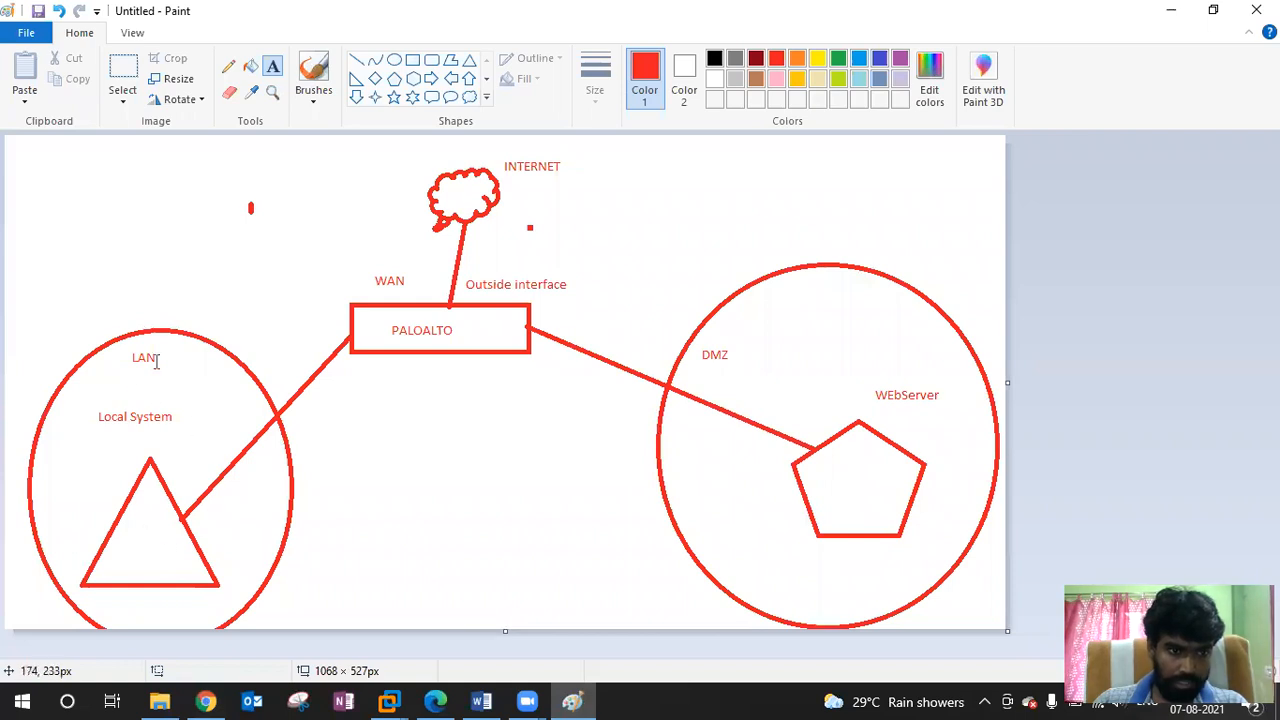
key(alt+Tab)
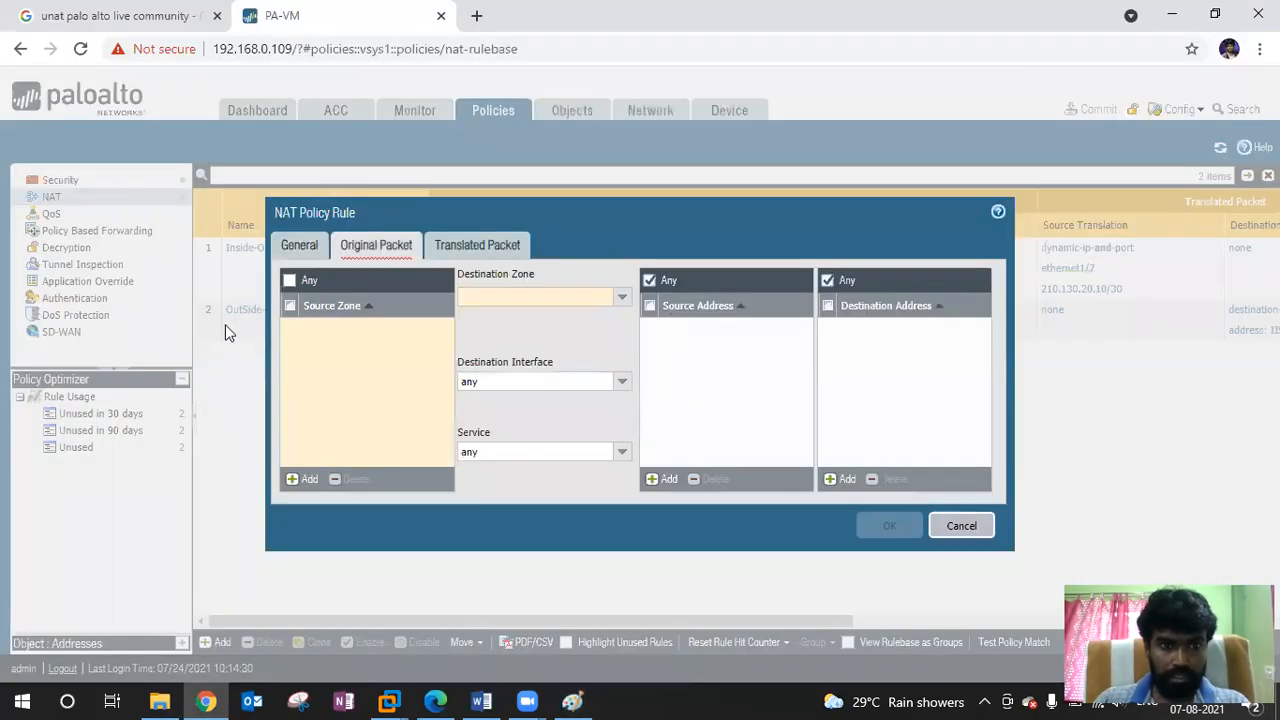
click(298, 479)
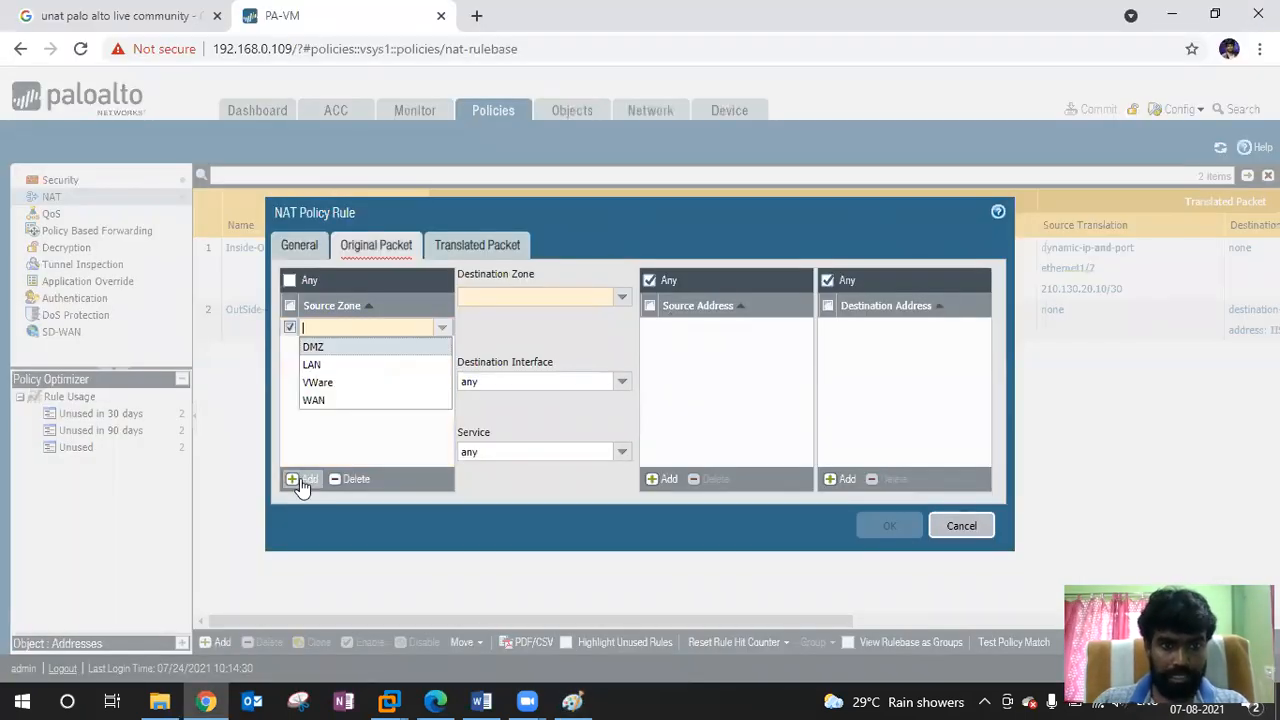
click(316, 366)
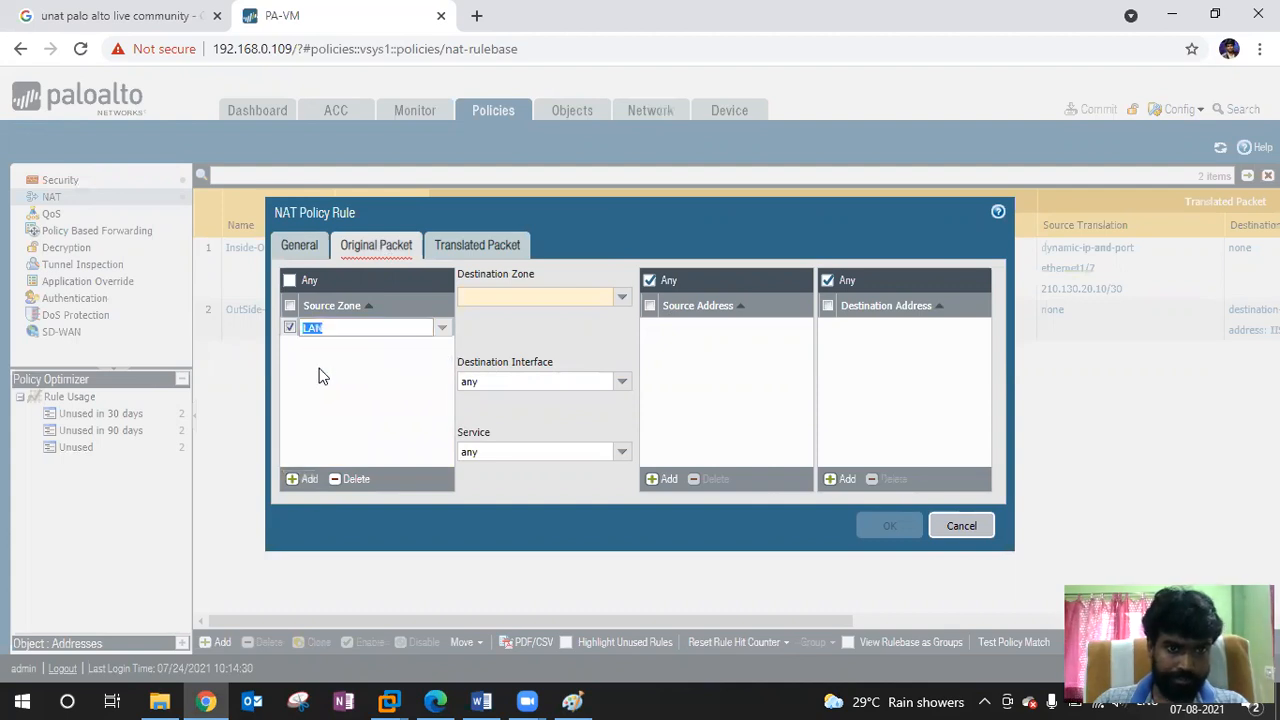
click(508, 490)
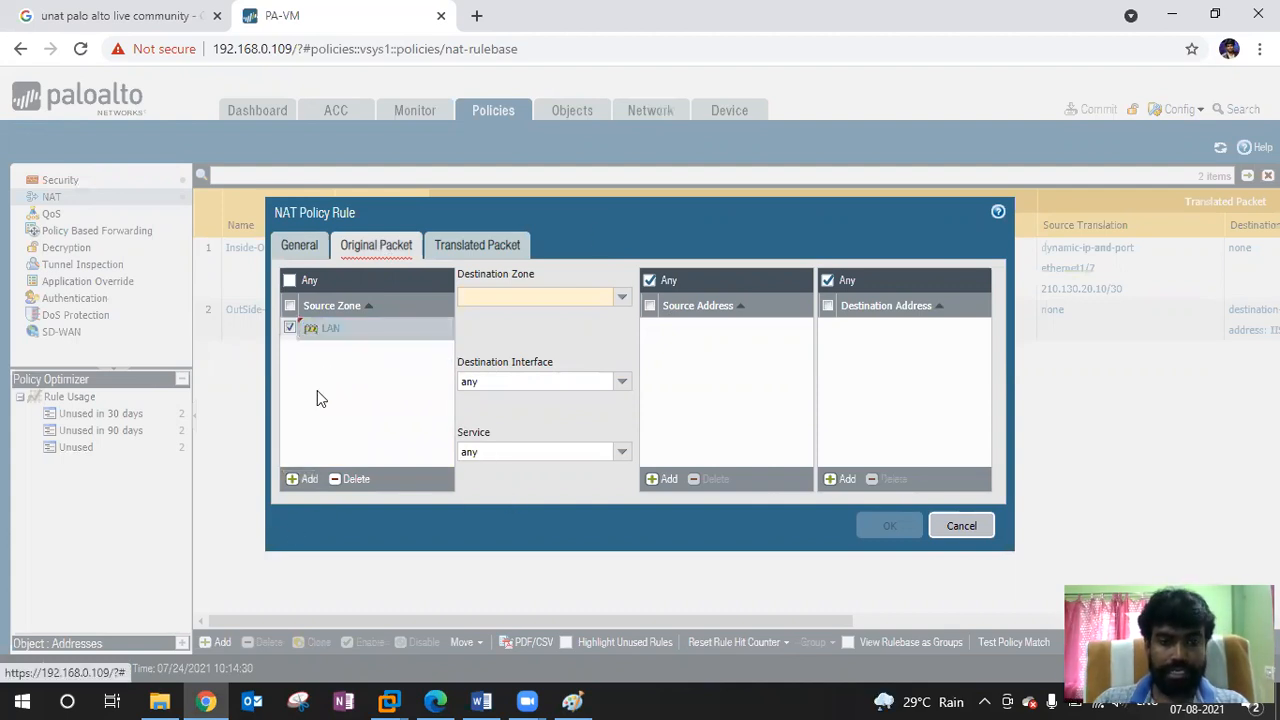
Consult the Paint network diagram and set the new NAT rule's destination zone to WAN.
key(alt+Tab)
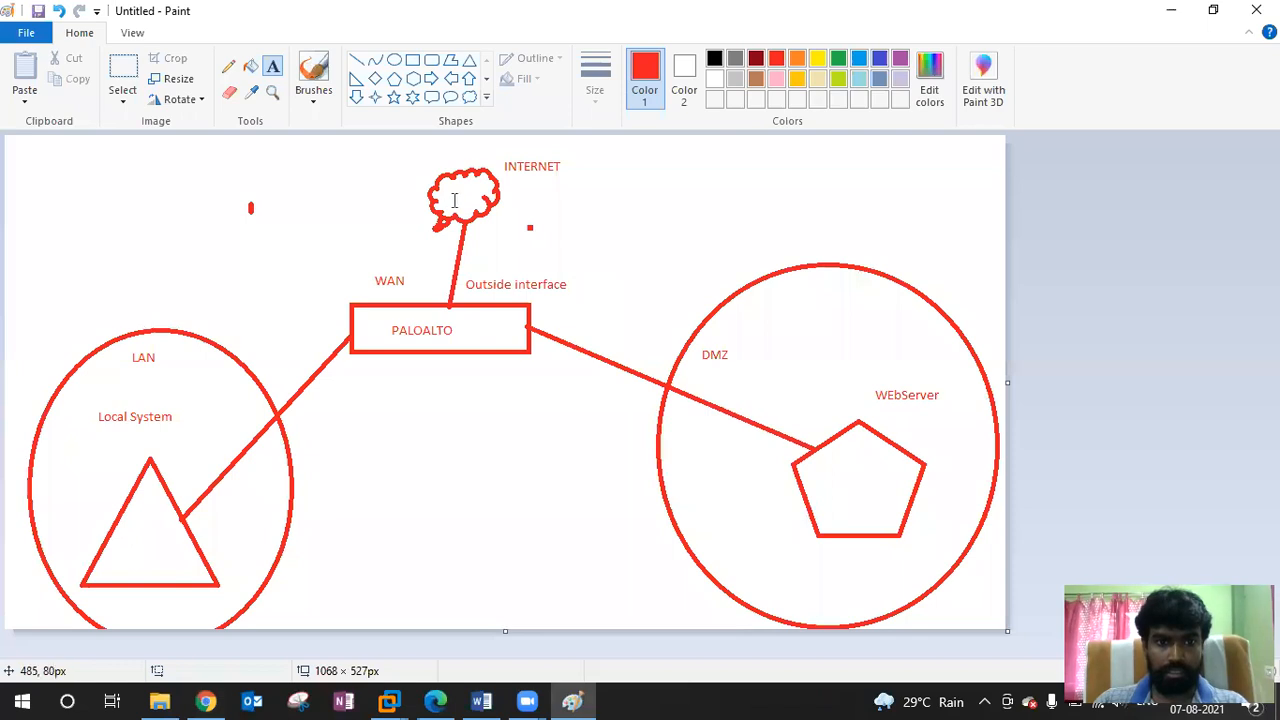
key(alt+Tab)
click(619, 300)
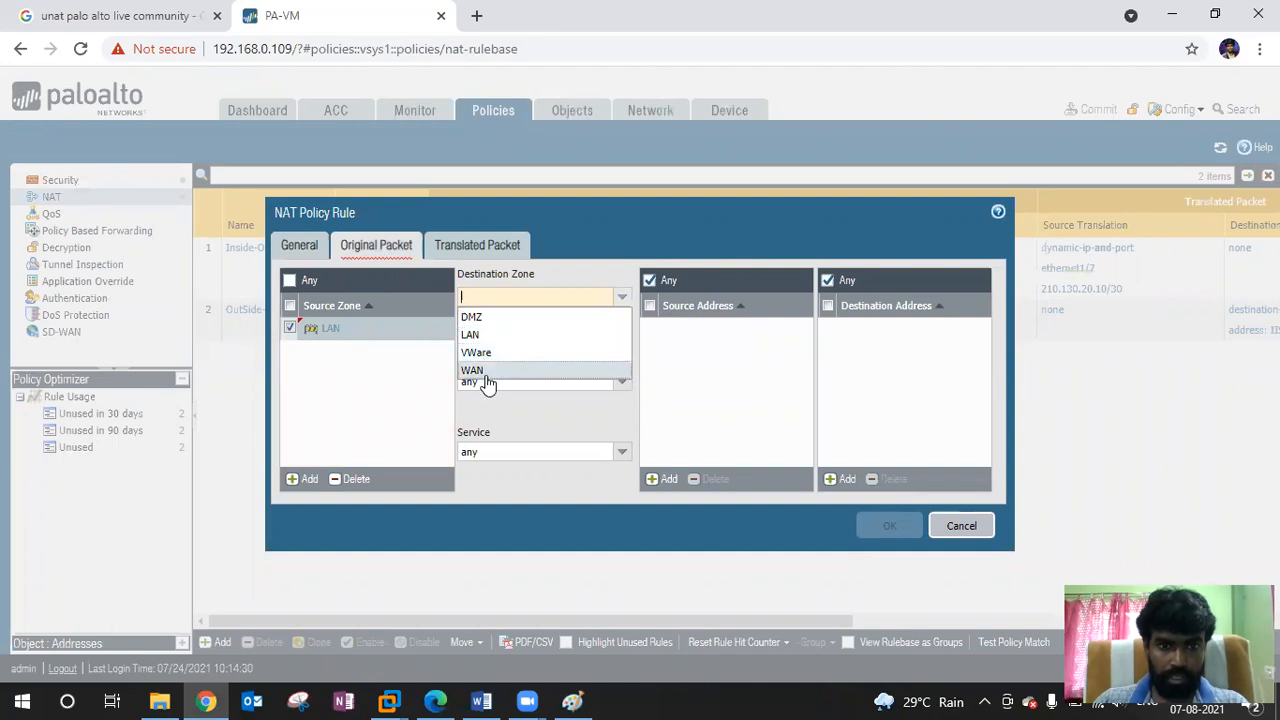
click(488, 371)
click(601, 490)
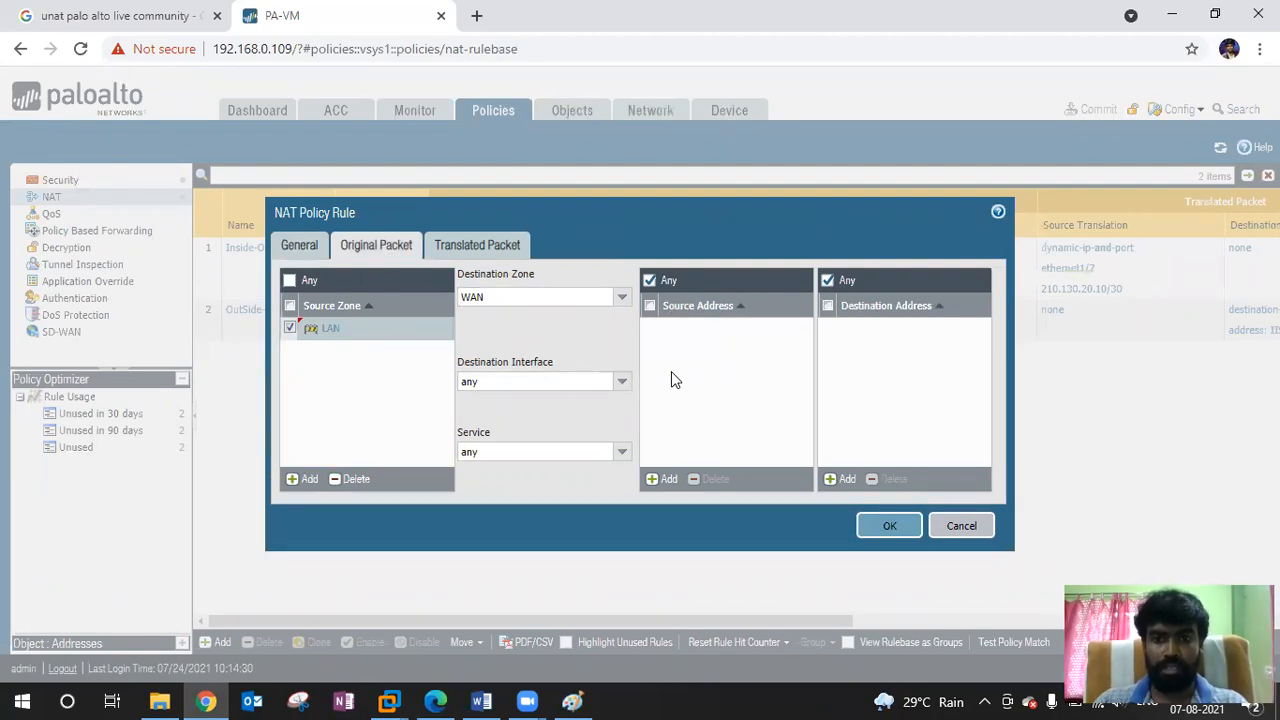
In the Paint diagram, label the area below the web server "Private IP" and add a public address label beside the firewall's DMZ link.
key(alt+Tab)
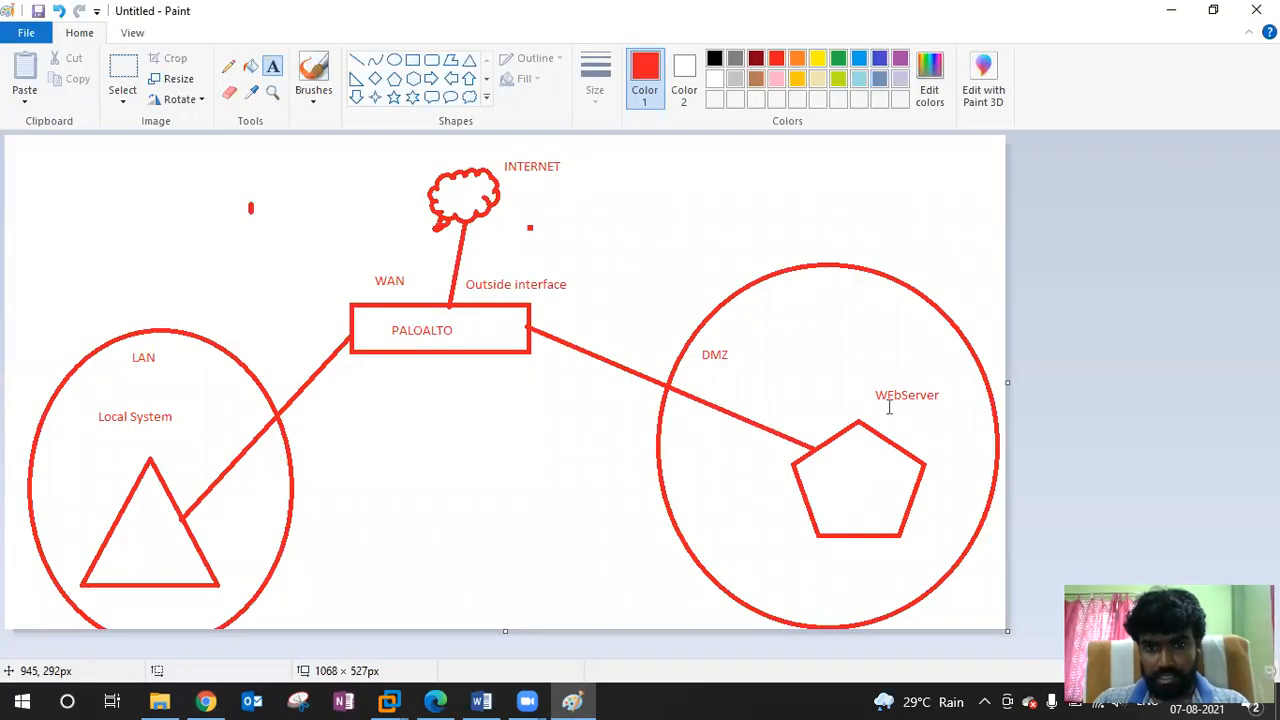
click(831, 548)
text(Private IP)
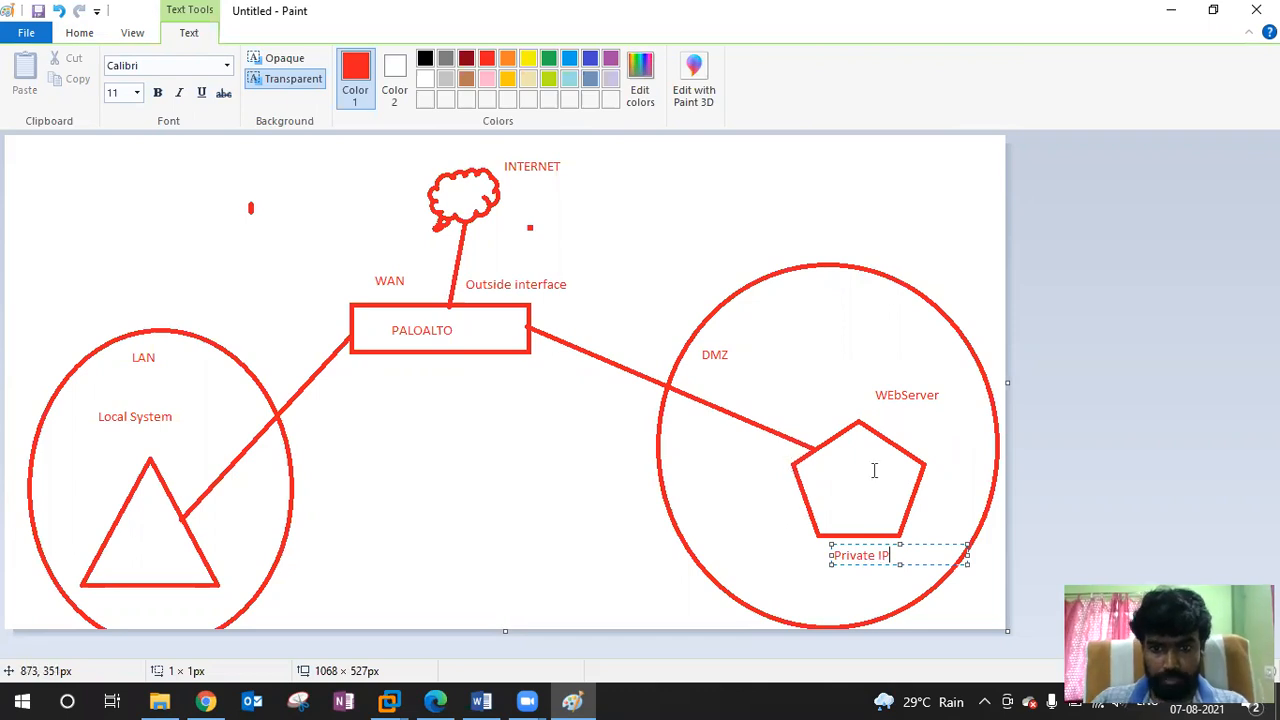
click(587, 300)
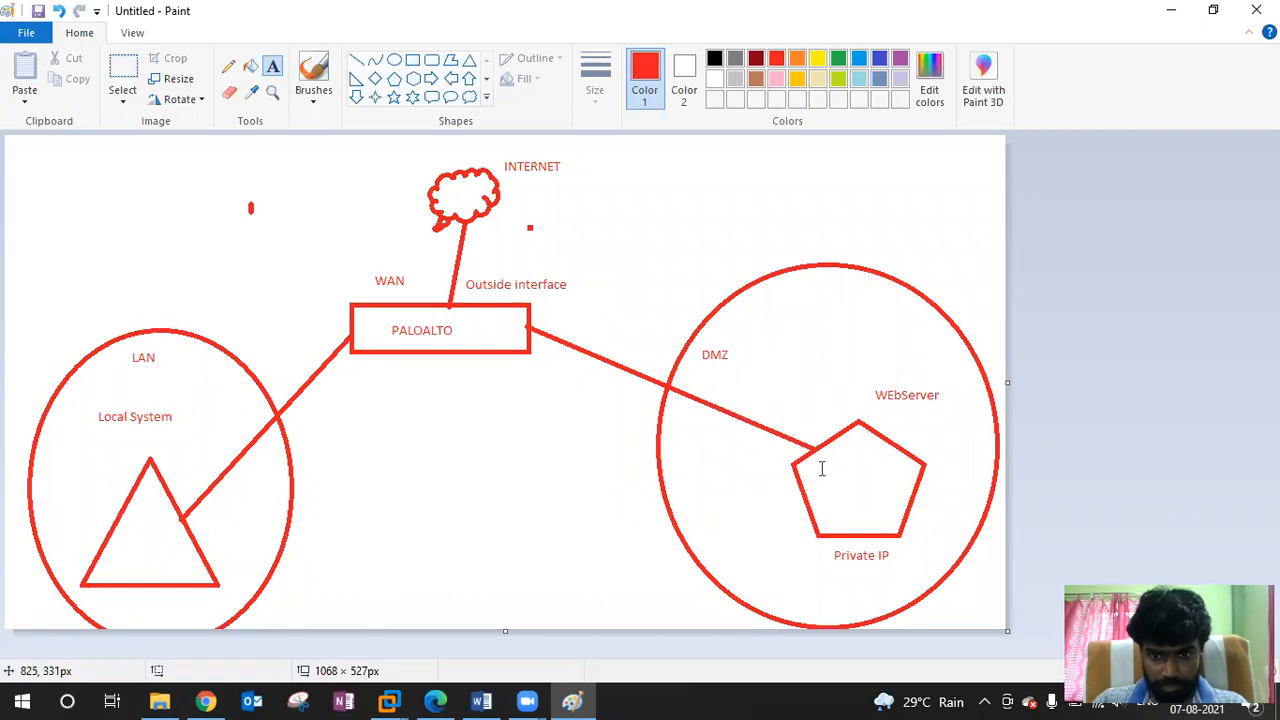
click(586, 325)
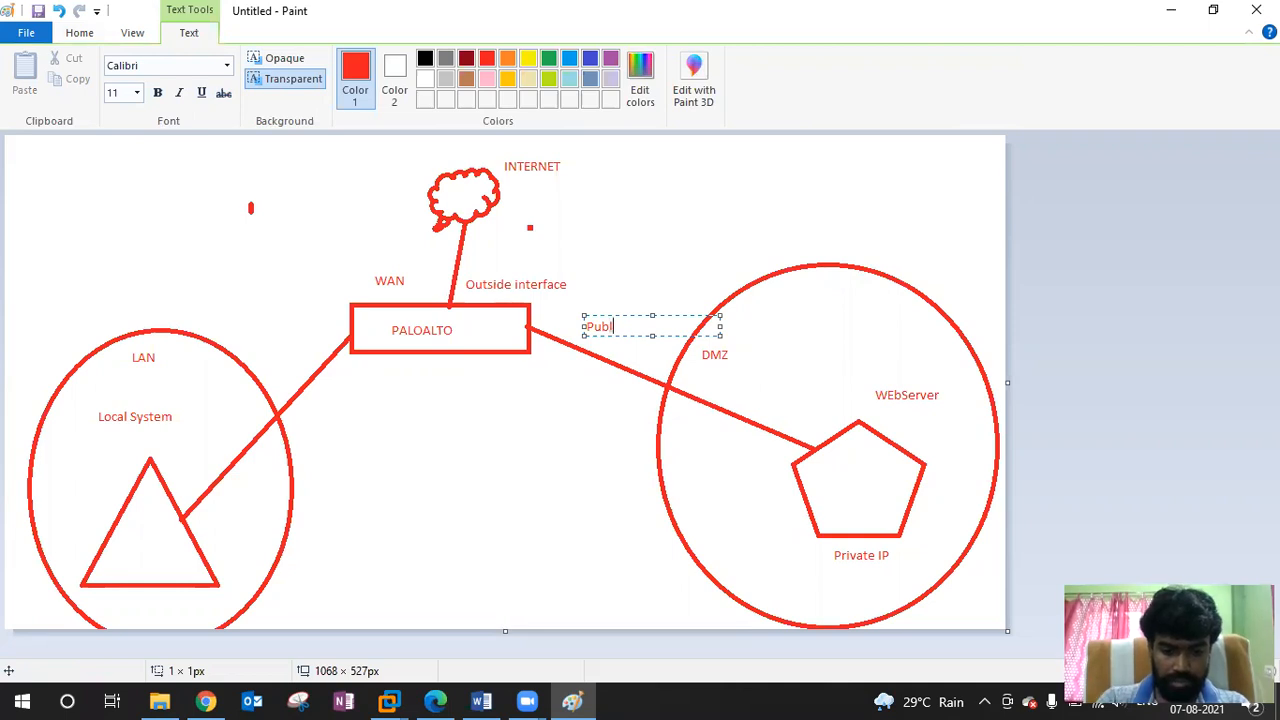
Return to the firewall's NAT rule and add IIS-Server PublicIP as the original packet's destination address.
key(alt+Tab)
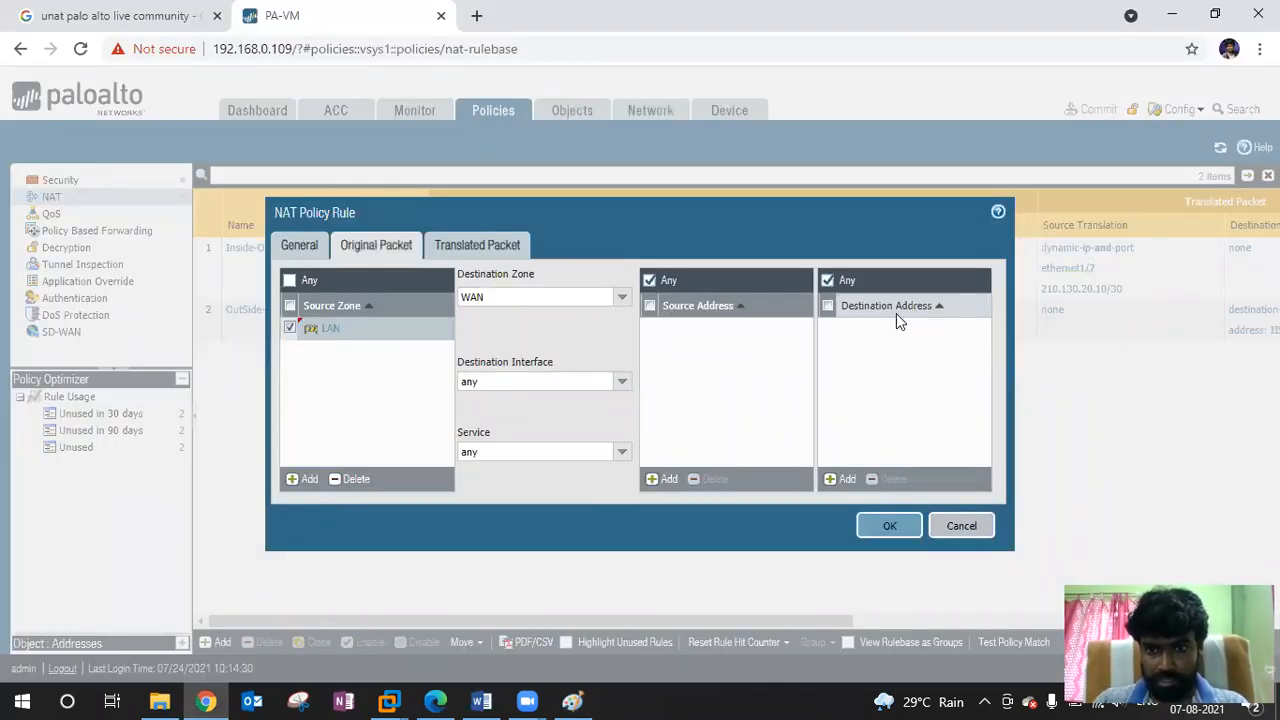
click(841, 479)
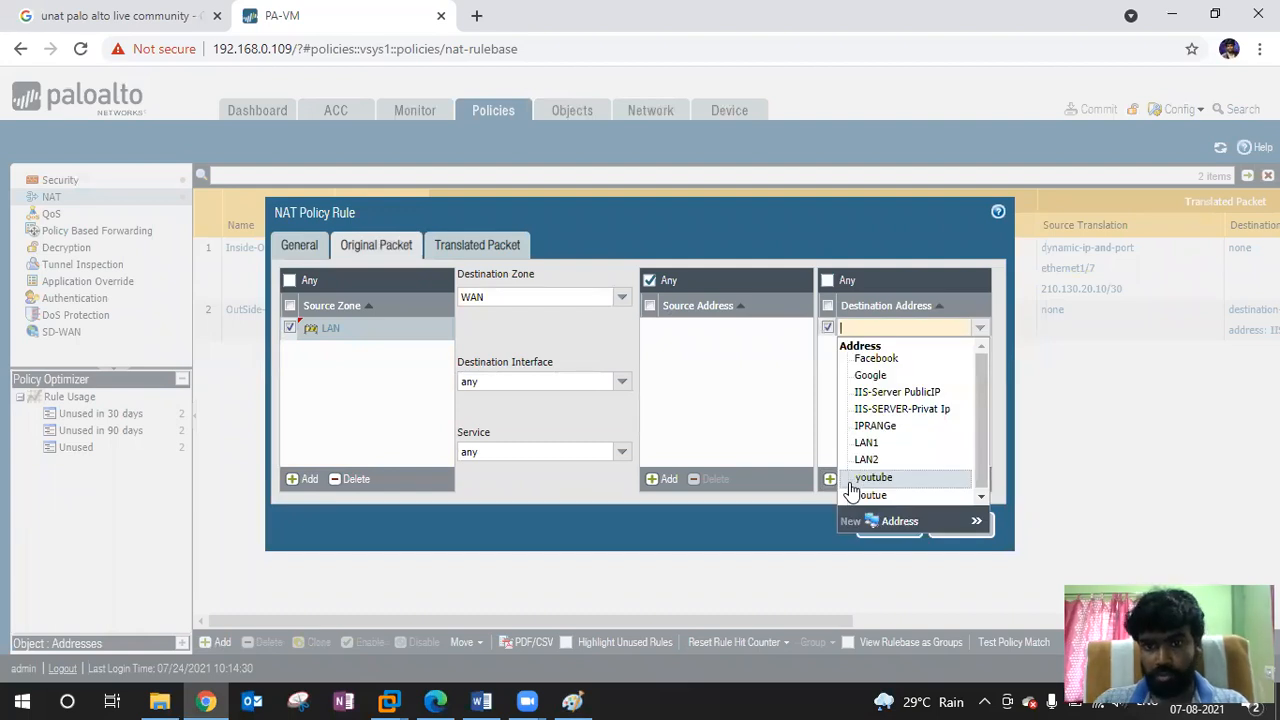
click(928, 393)
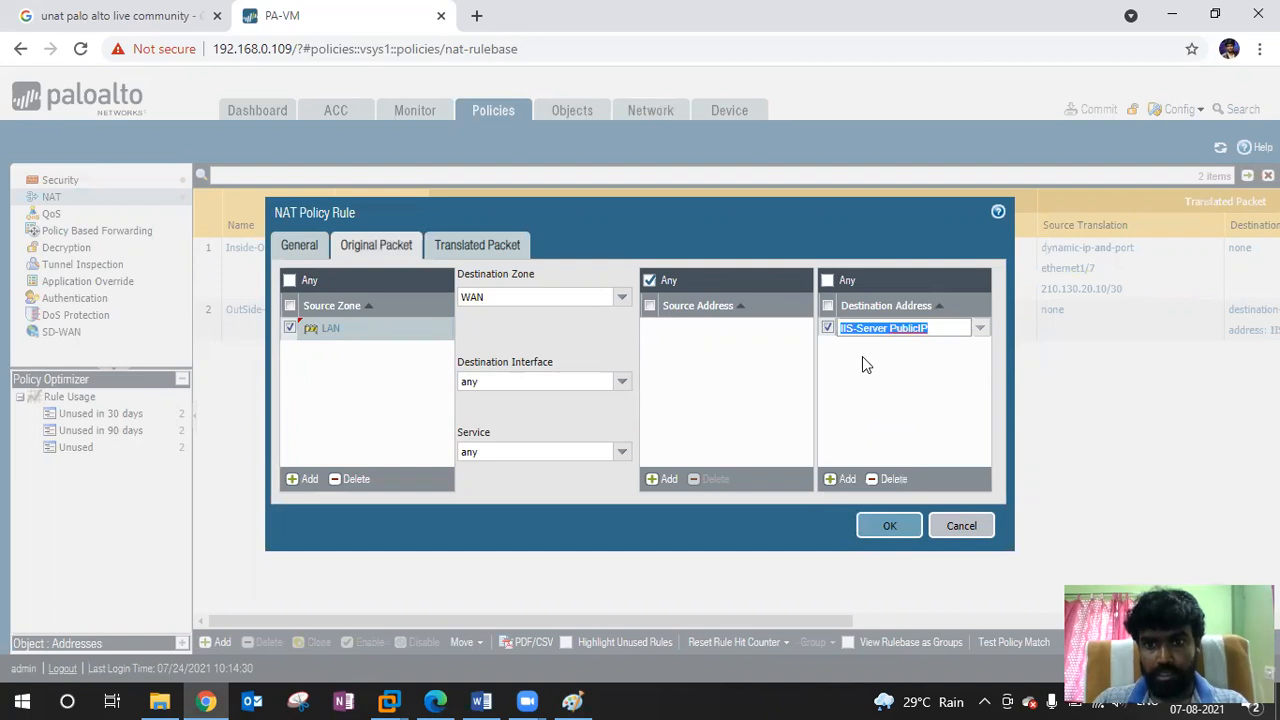
click(878, 391)
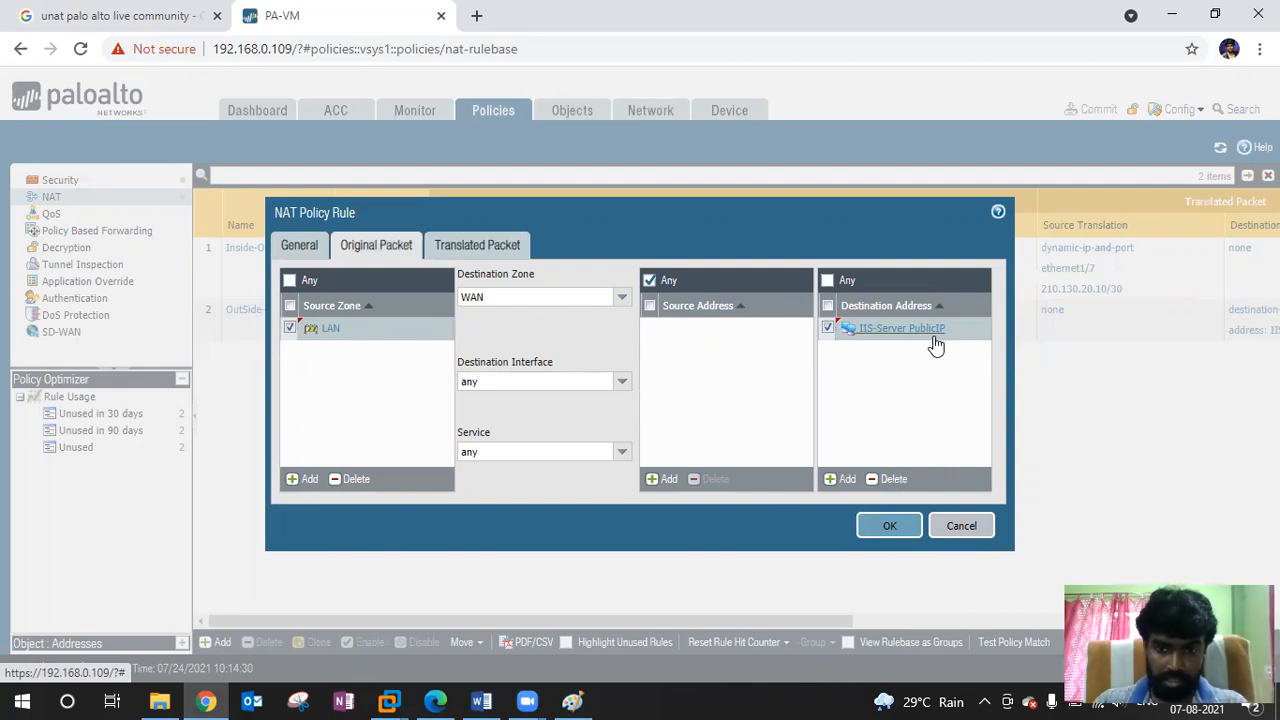
Set the NAT rule's destination address translation to Static IP with IIS-SERVER-Privat Ip as the translated address.
click(493, 250)
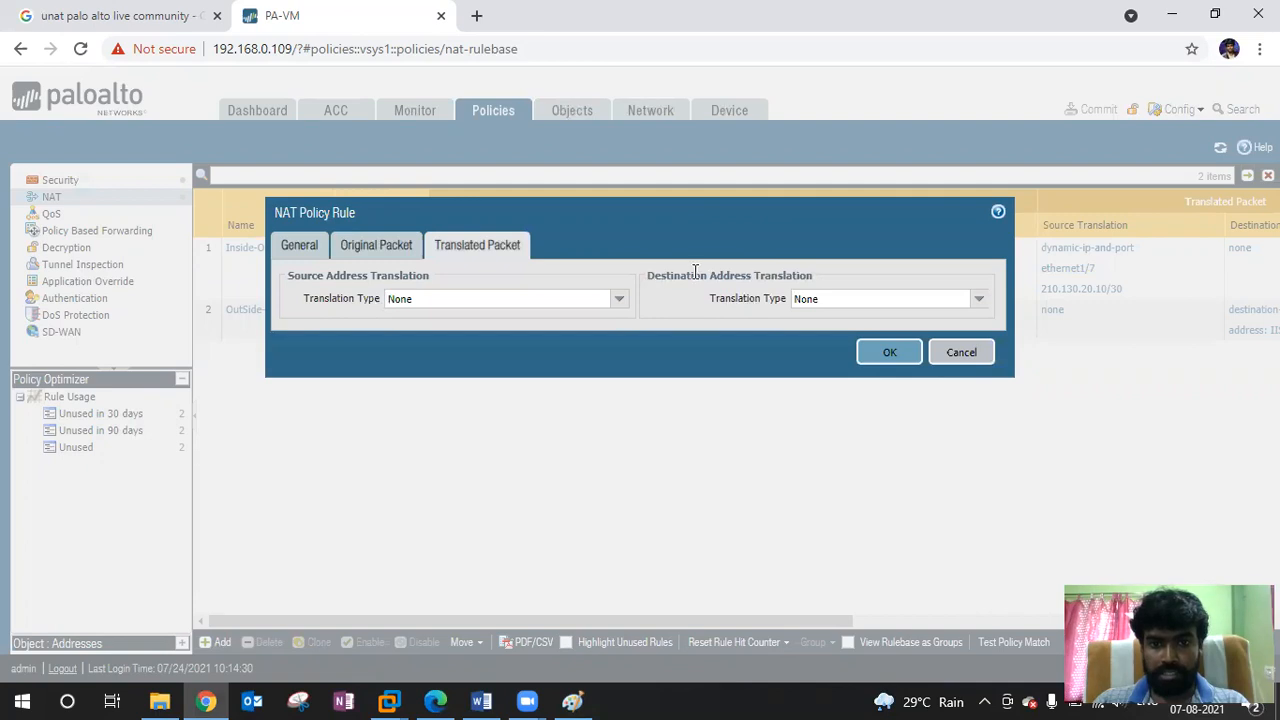
click(977, 305)
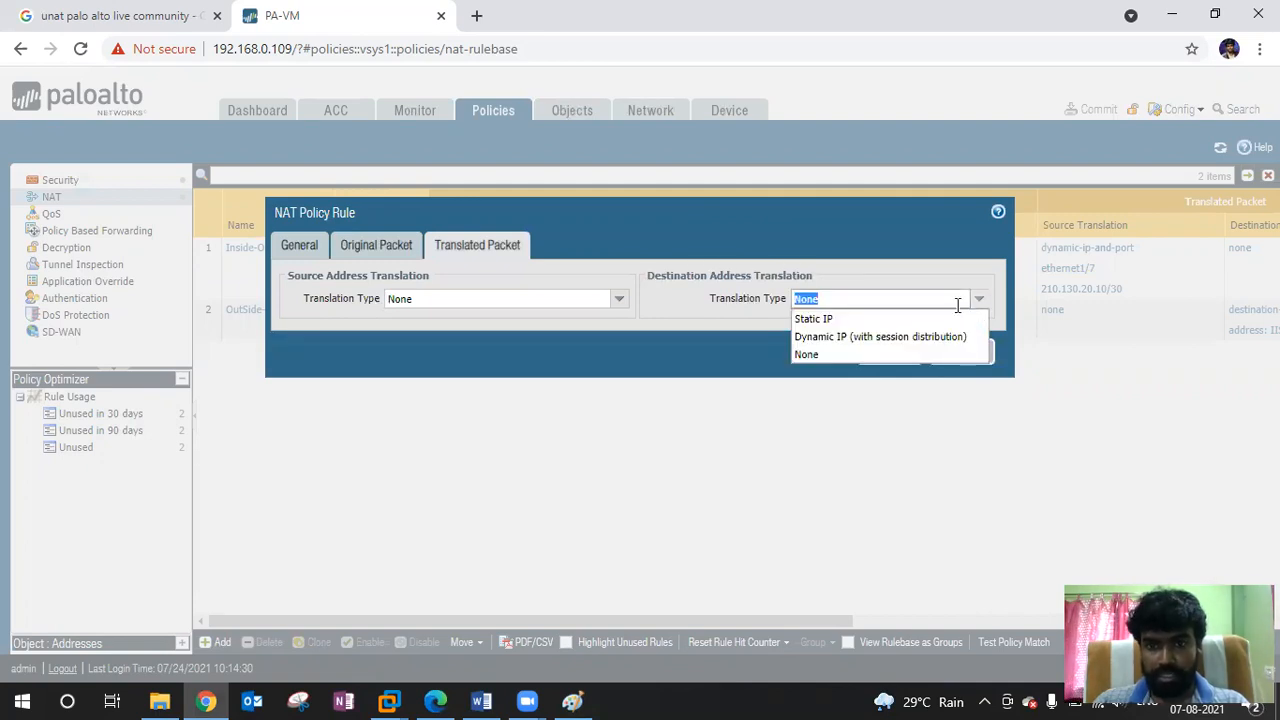
click(828, 319)
click(981, 326)
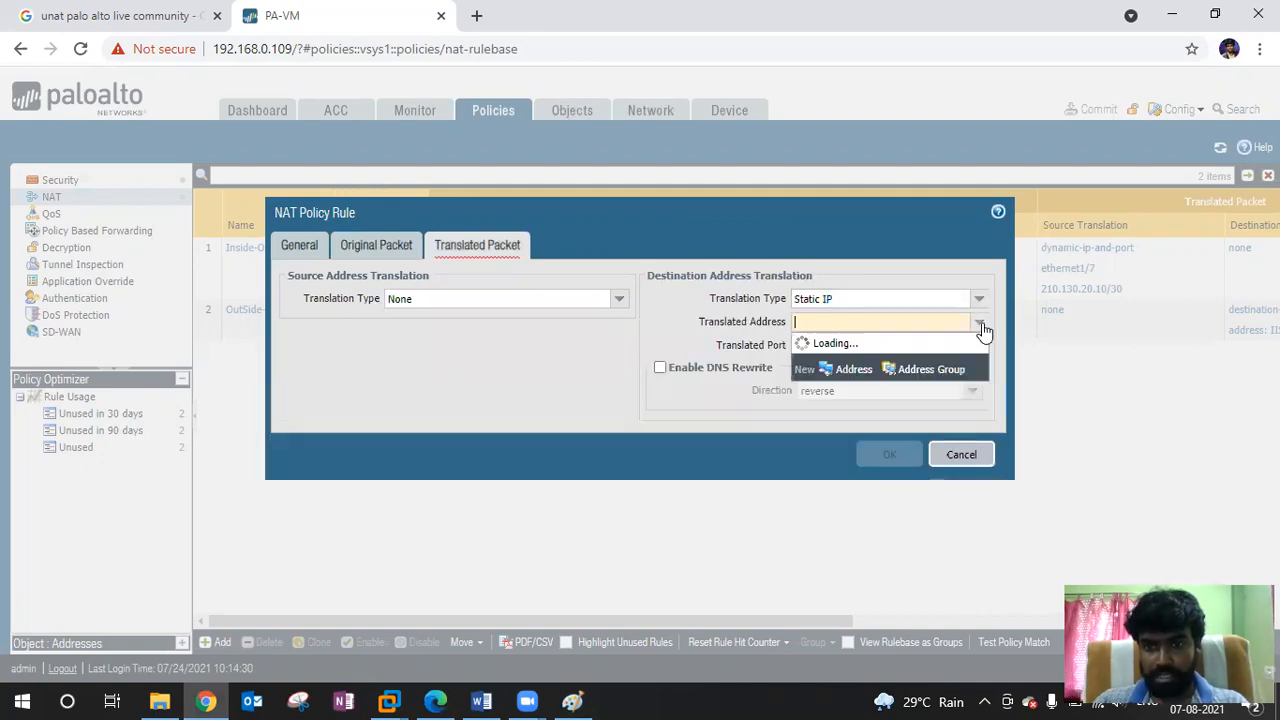
click(900, 371)
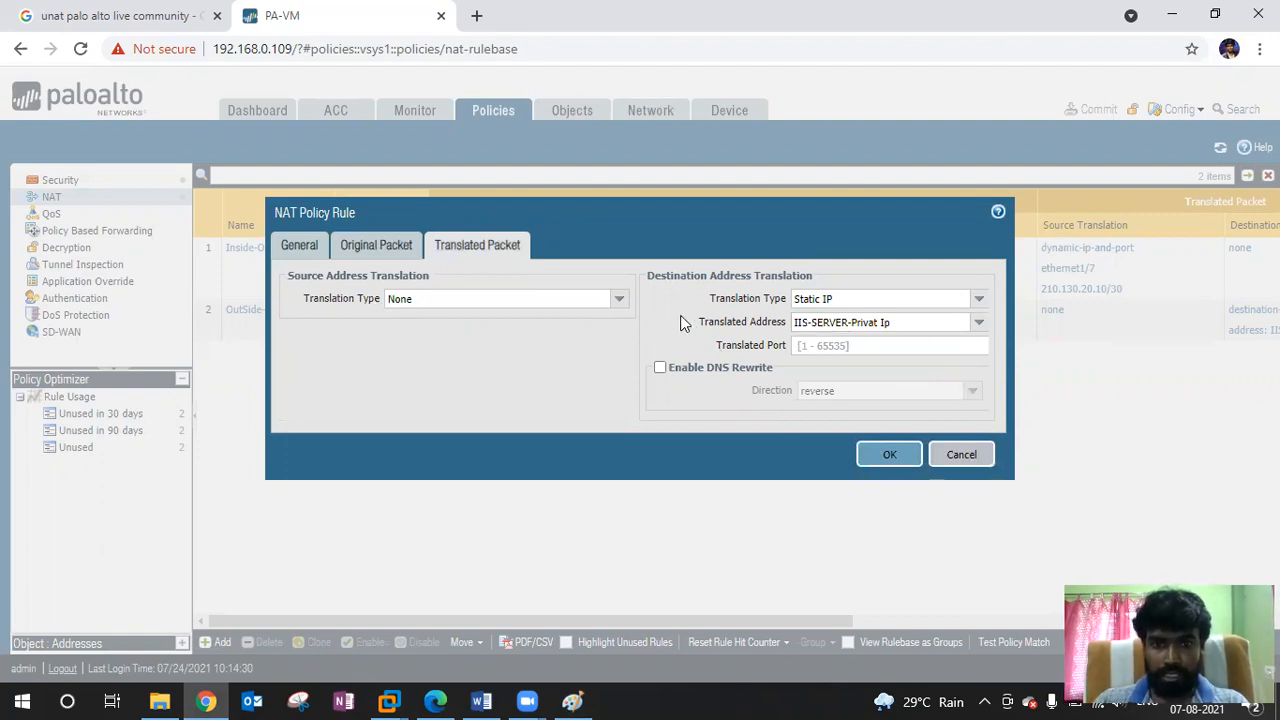
click(682, 317)
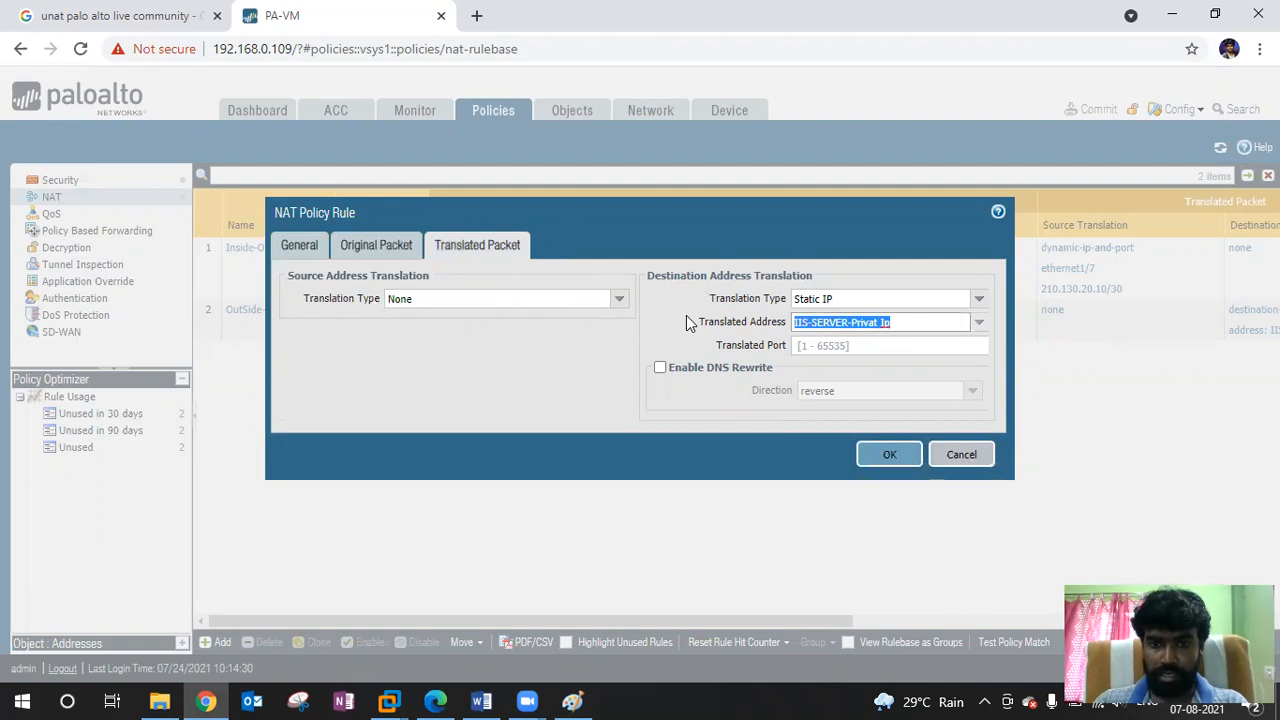
click(290, 274)
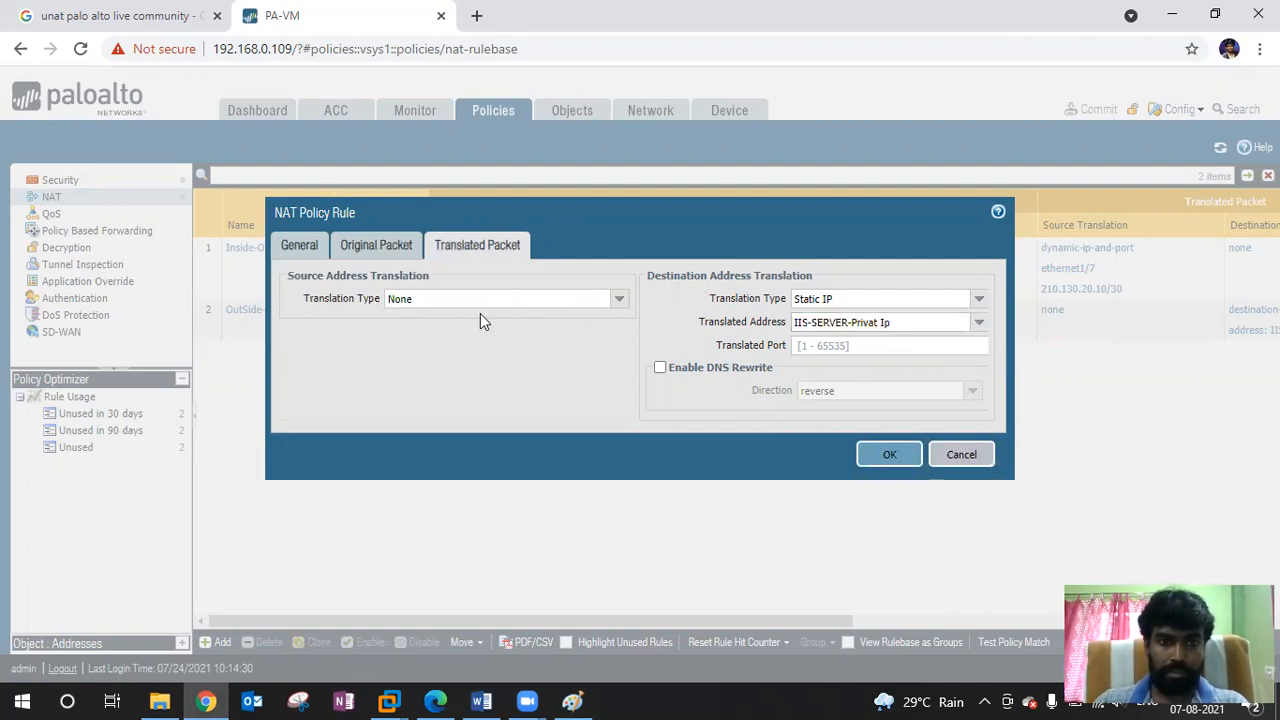
Recheck the rule's original packet settings and set source address translation to Dynamic IP And Port with address type Interface Address.
click(354, 250)
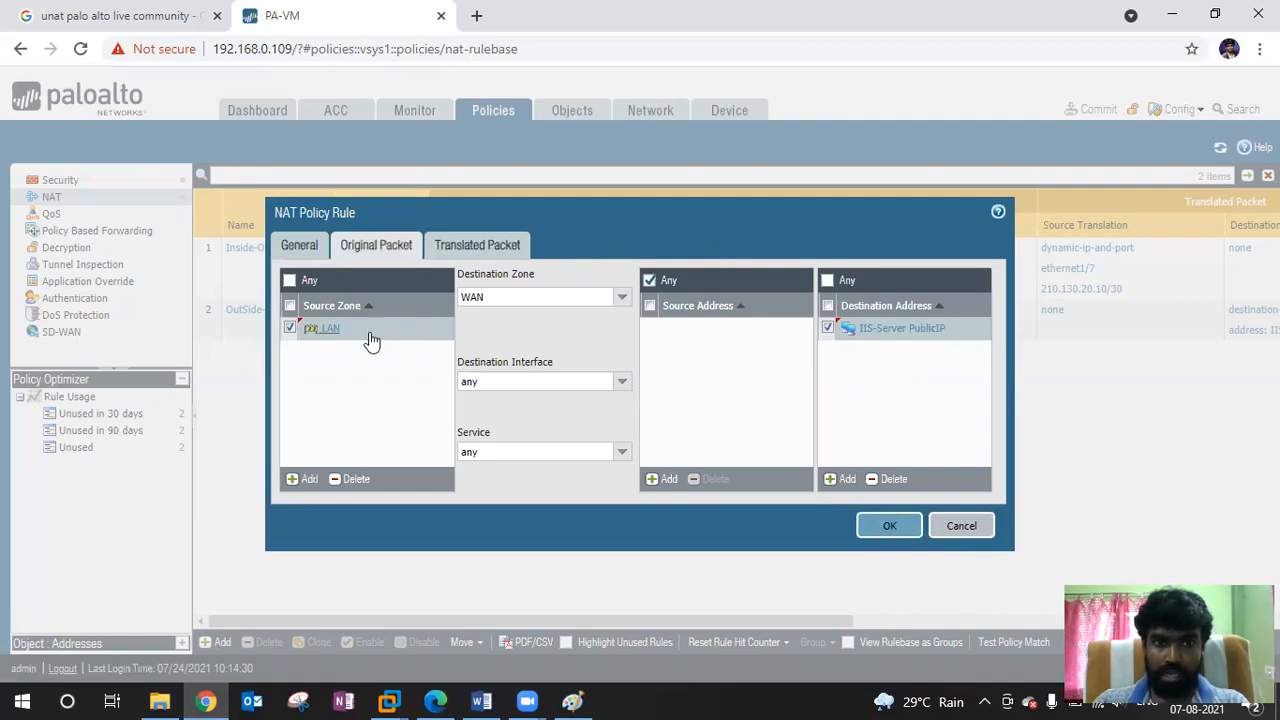
click(461, 256)
click(617, 300)
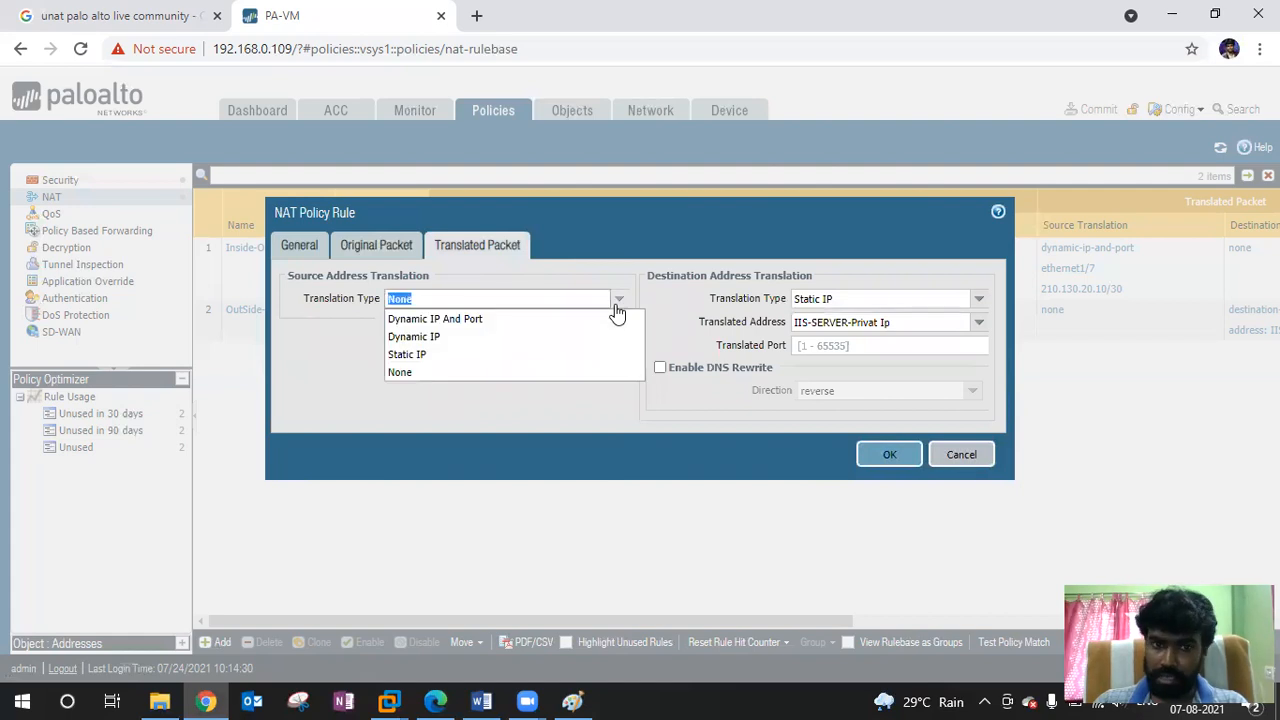
click(465, 319)
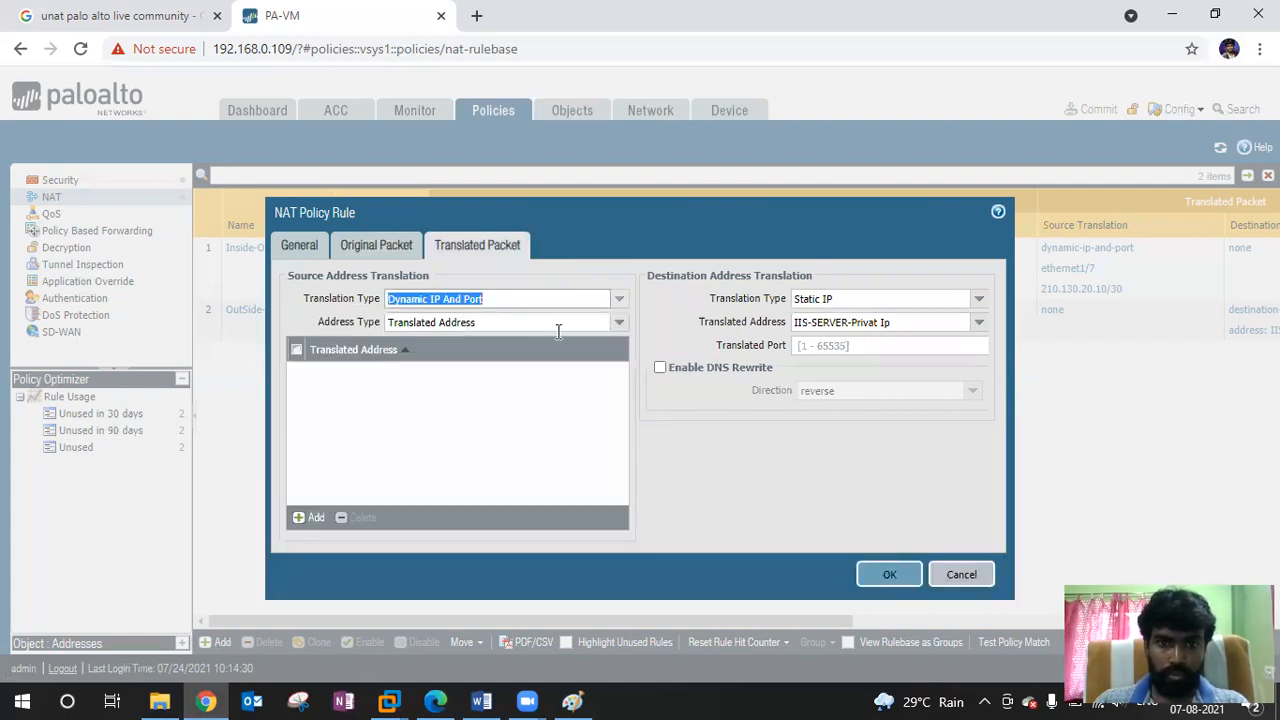
click(620, 323)
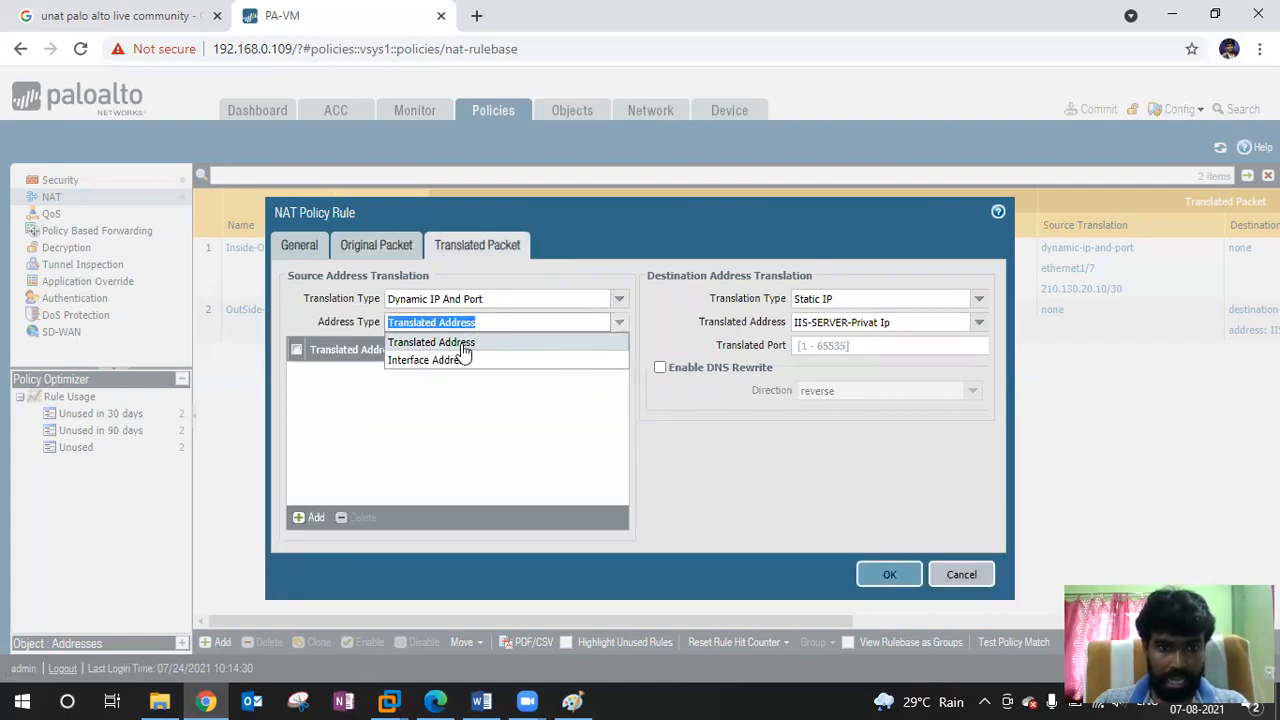
click(463, 343)
click(608, 323)
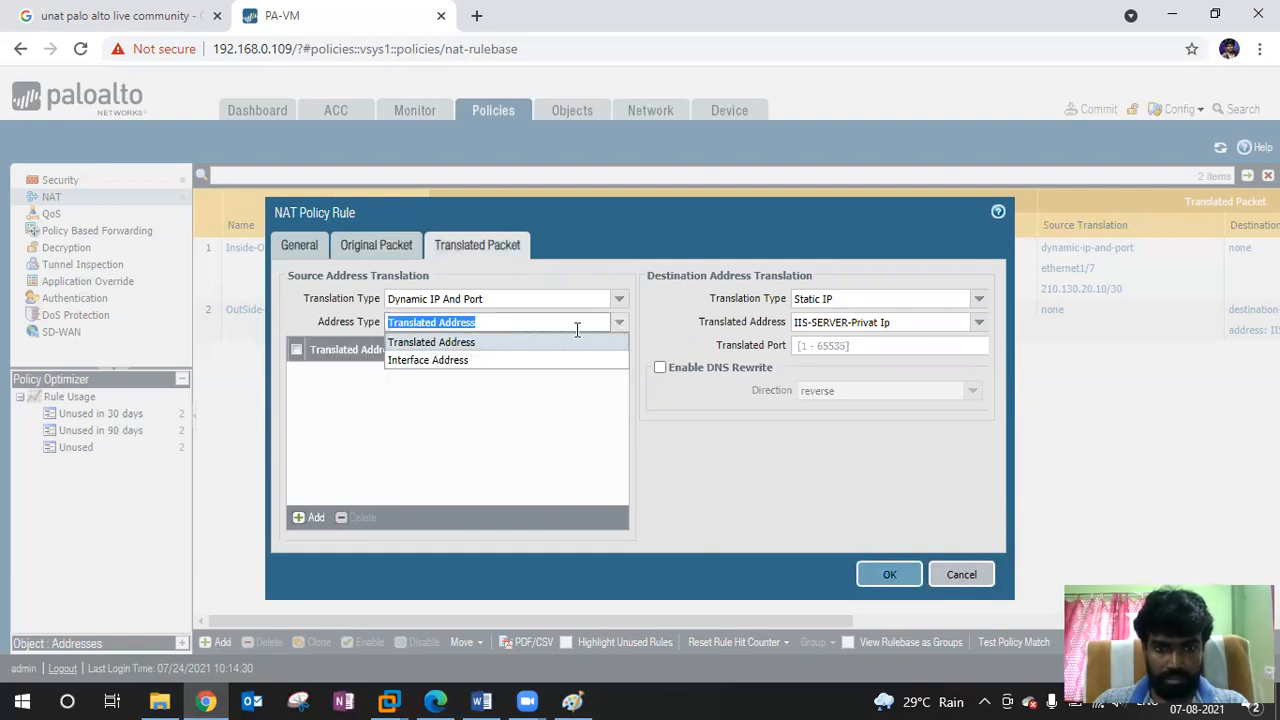
click(436, 360)
click(620, 345)
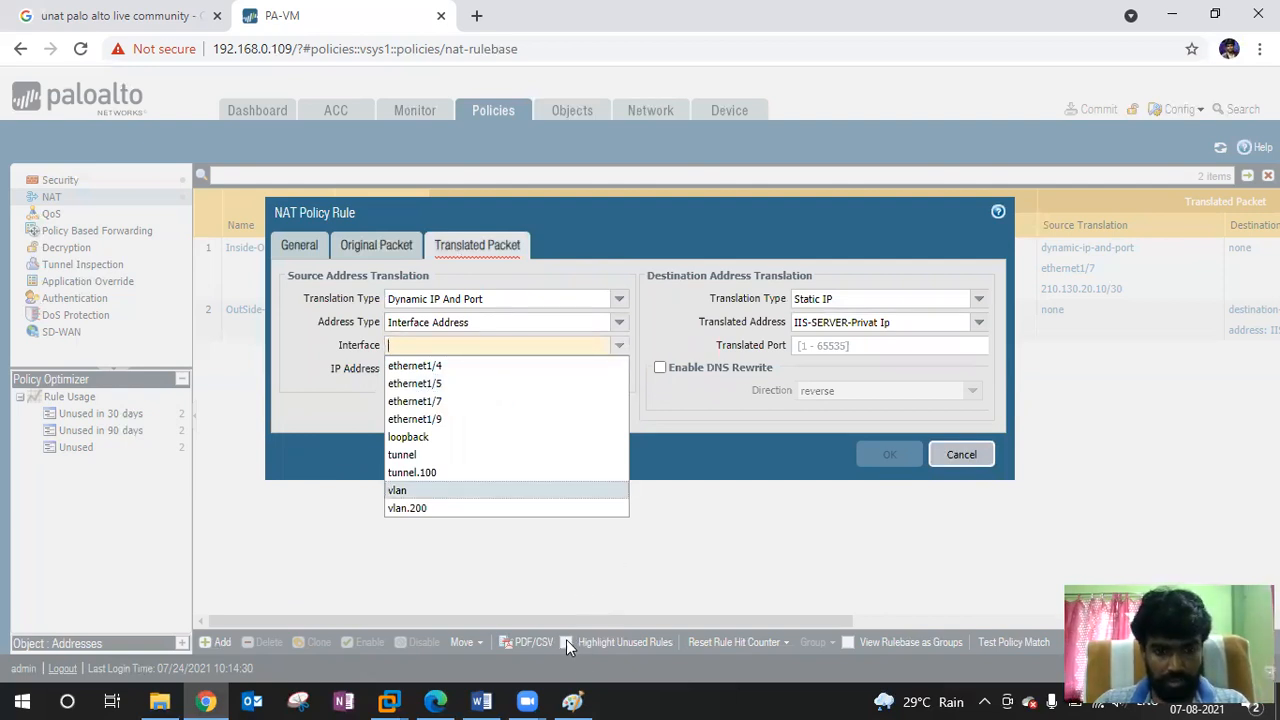
Switch to the Paint network diagram and choose the ellipse shape tool.
key(alt+Tab)
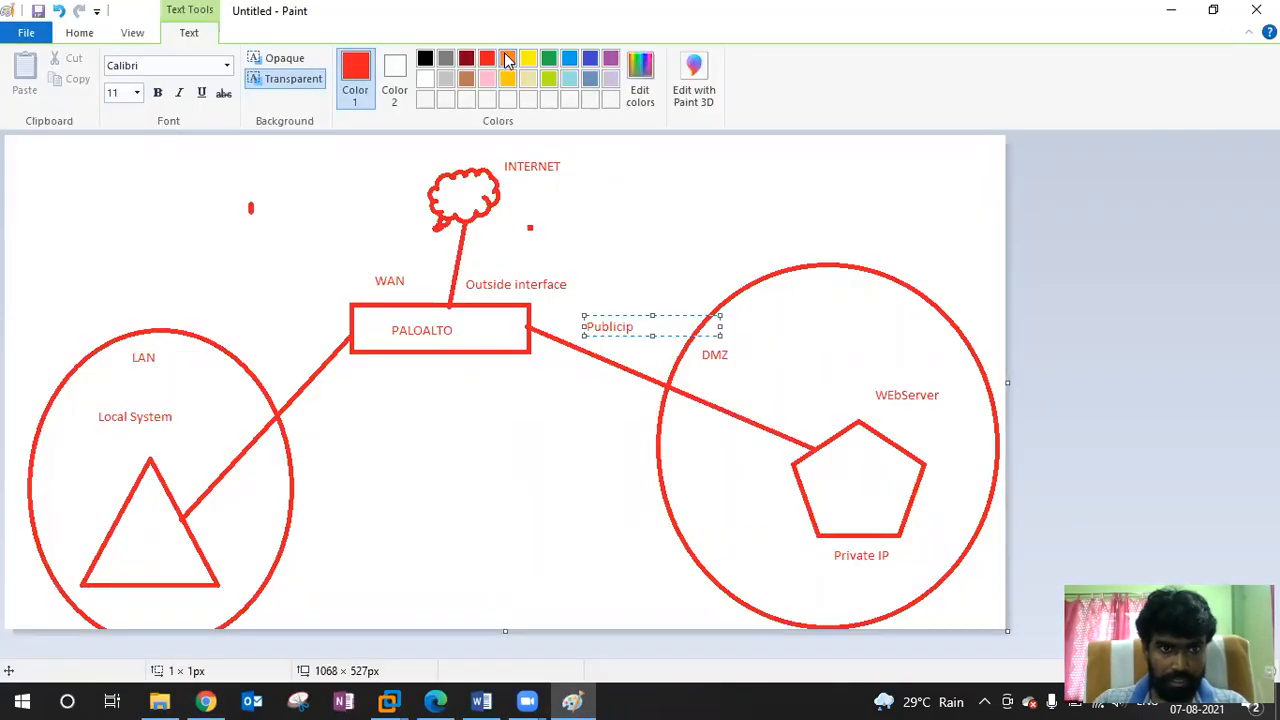
click(141, 38)
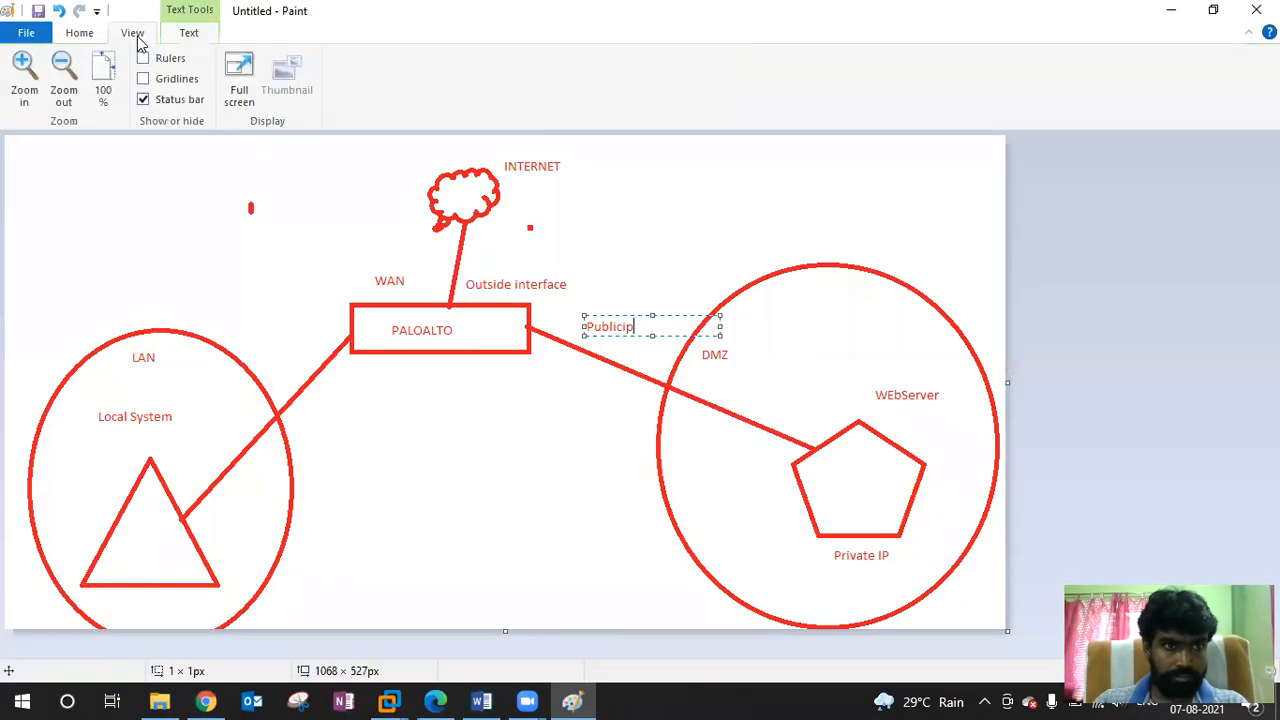
click(76, 36)
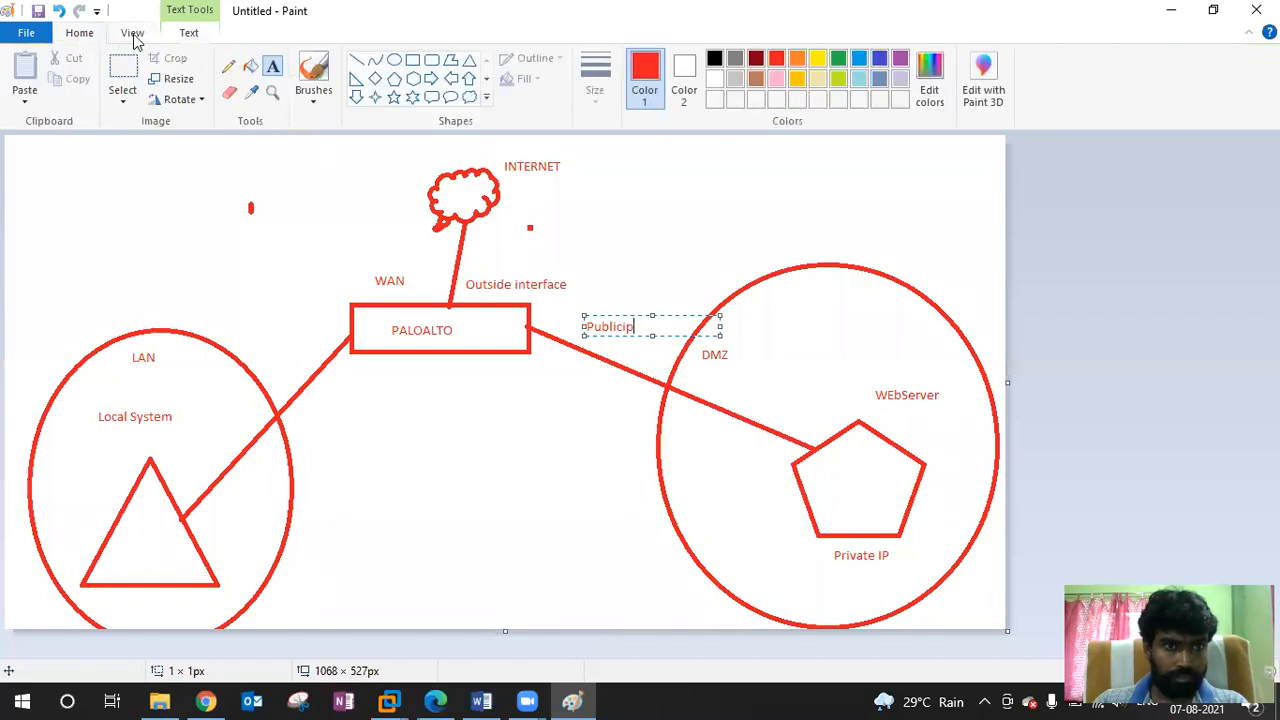
click(400, 64)
click(362, 66)
drag(457, 298, 472, 317)
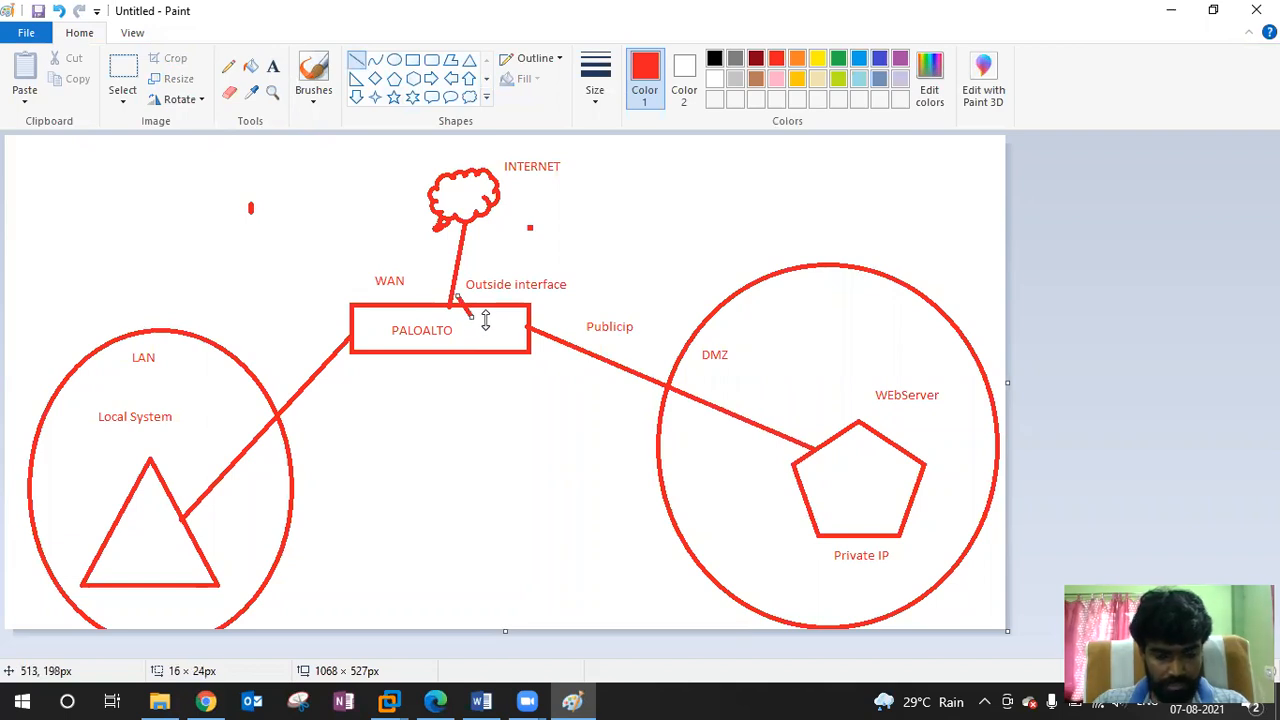
key(ctrl+z)
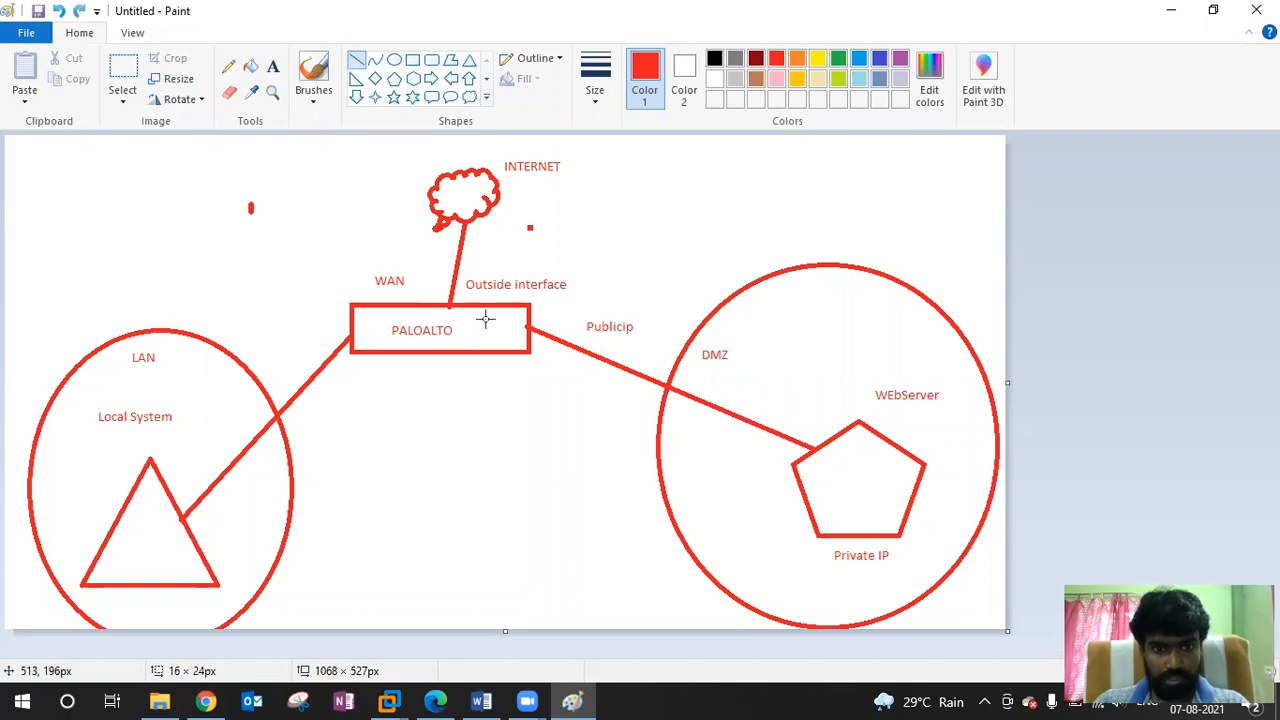
Mark the Internet link's junction with the PALOALTO box with a yellow ellipse about 28 × 20 px, and return to the firewall's NAT rule.
click(817, 60)
click(394, 60)
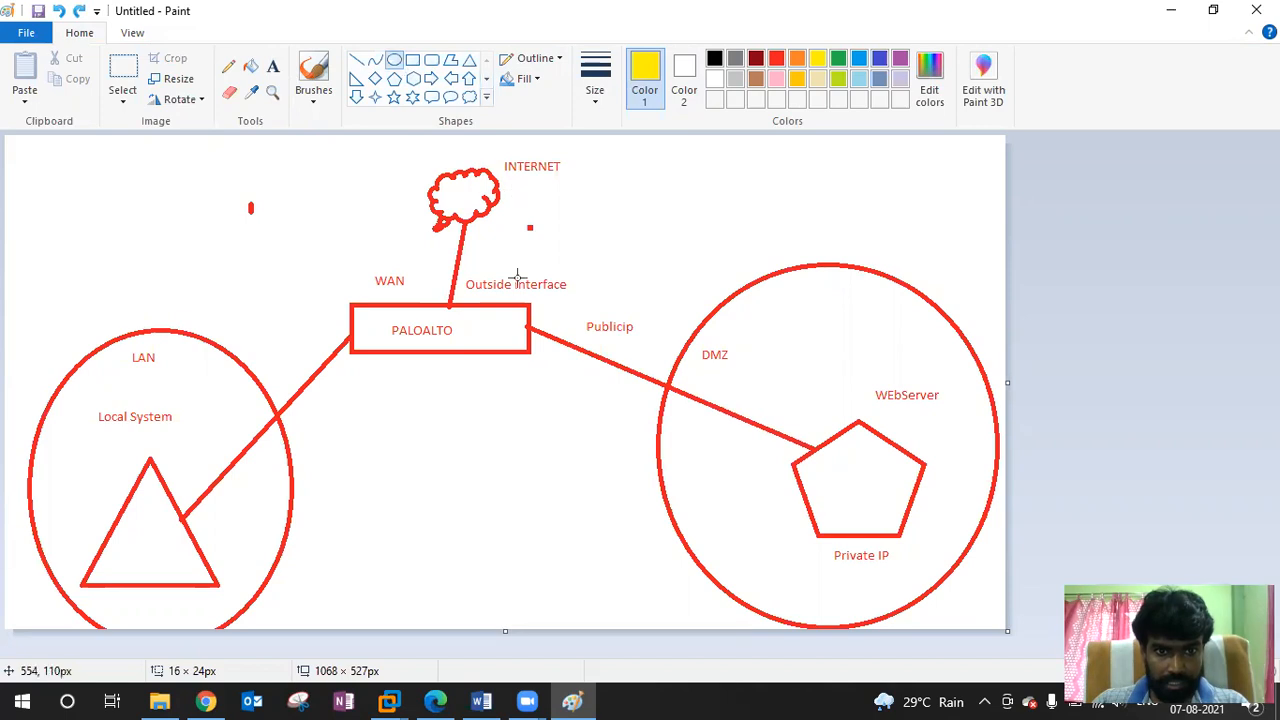
drag(437, 302, 463, 318)
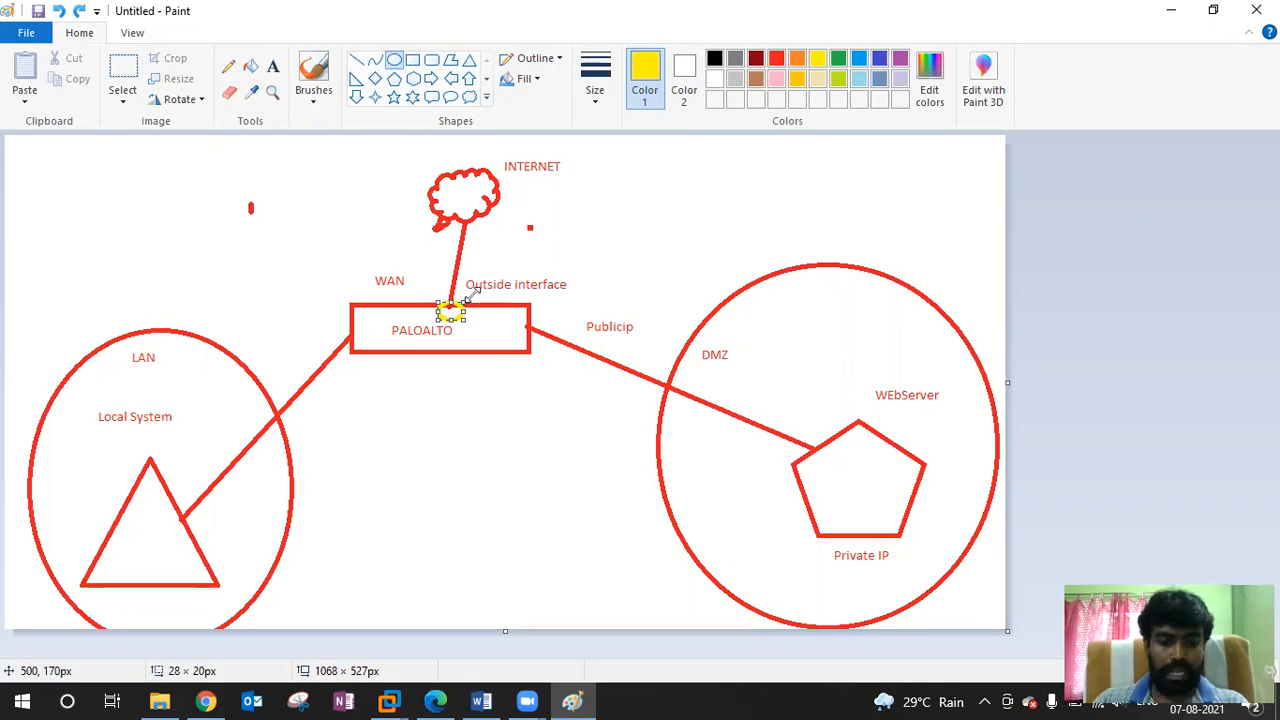
key(alt+Tab)
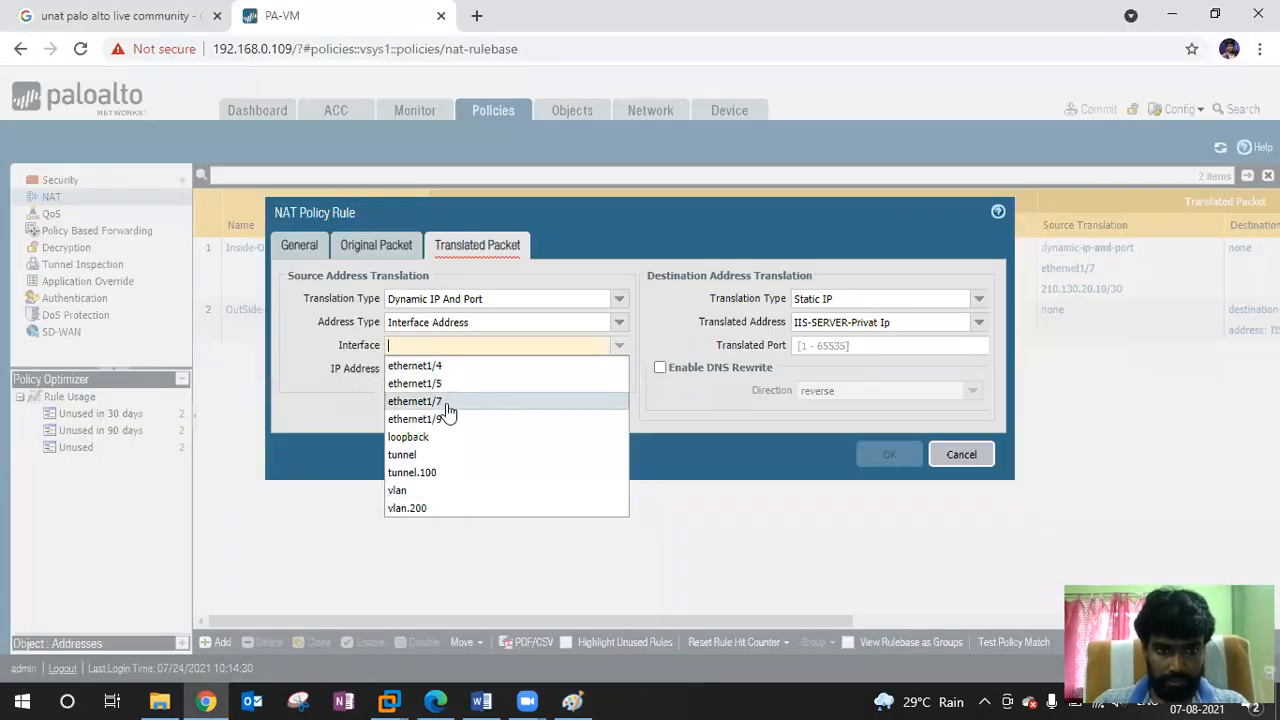
Try ethernet1/4 and ethernet1/5 as the source translation interface and check the available IP addresses.
click(456, 366)
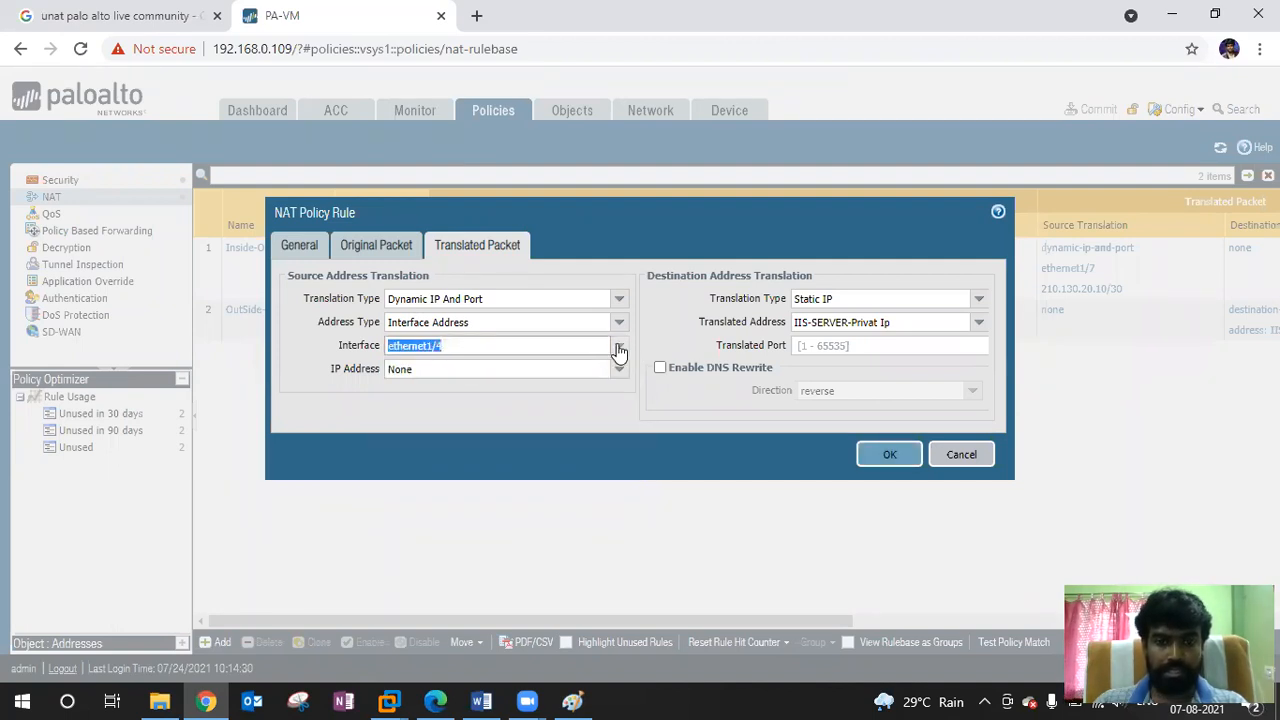
click(618, 347)
click(457, 386)
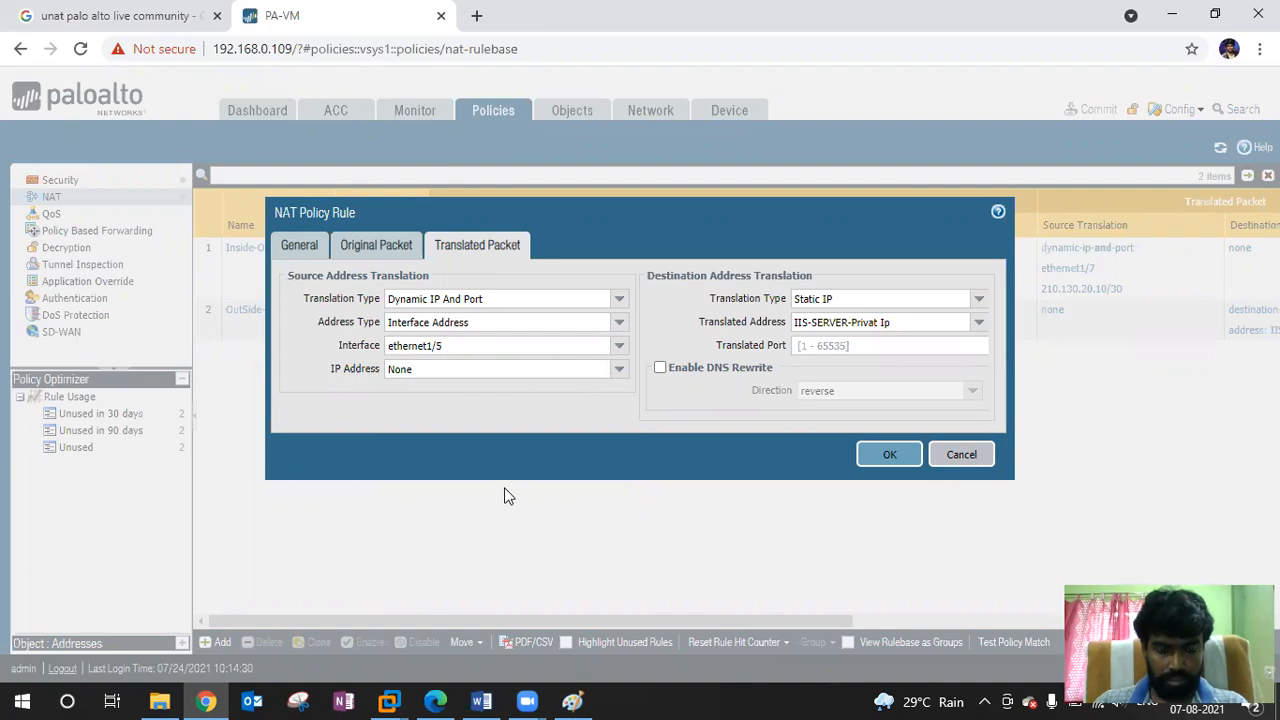
click(620, 369)
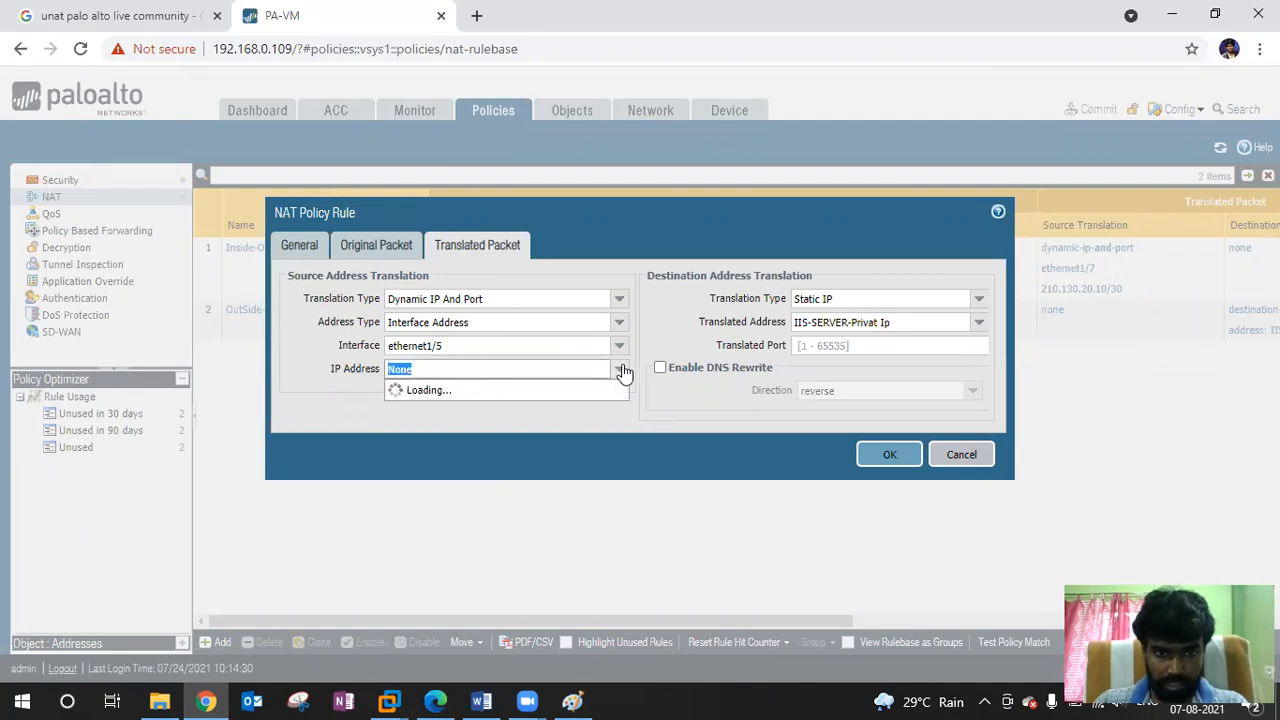
click(652, 334)
Set the source translation interface to ethernet1/7 and its IP address to 210.130.20.10/30.
click(620, 345)
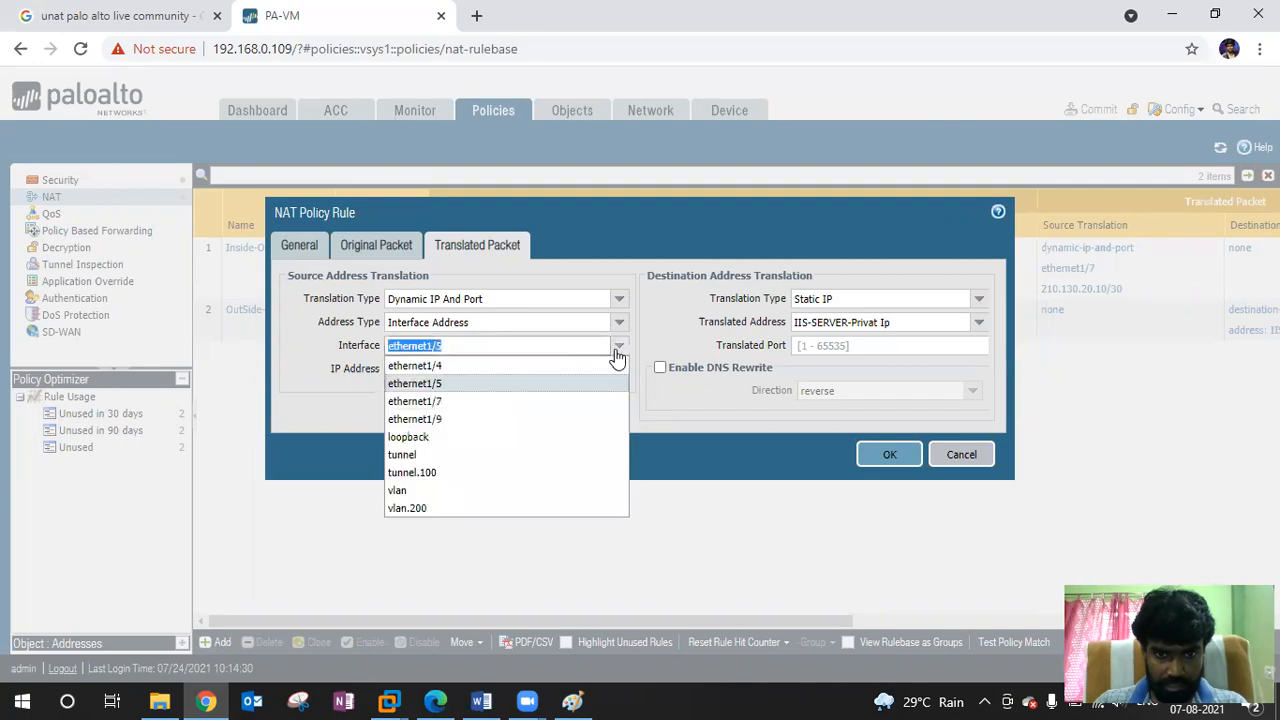
click(450, 403)
click(618, 369)
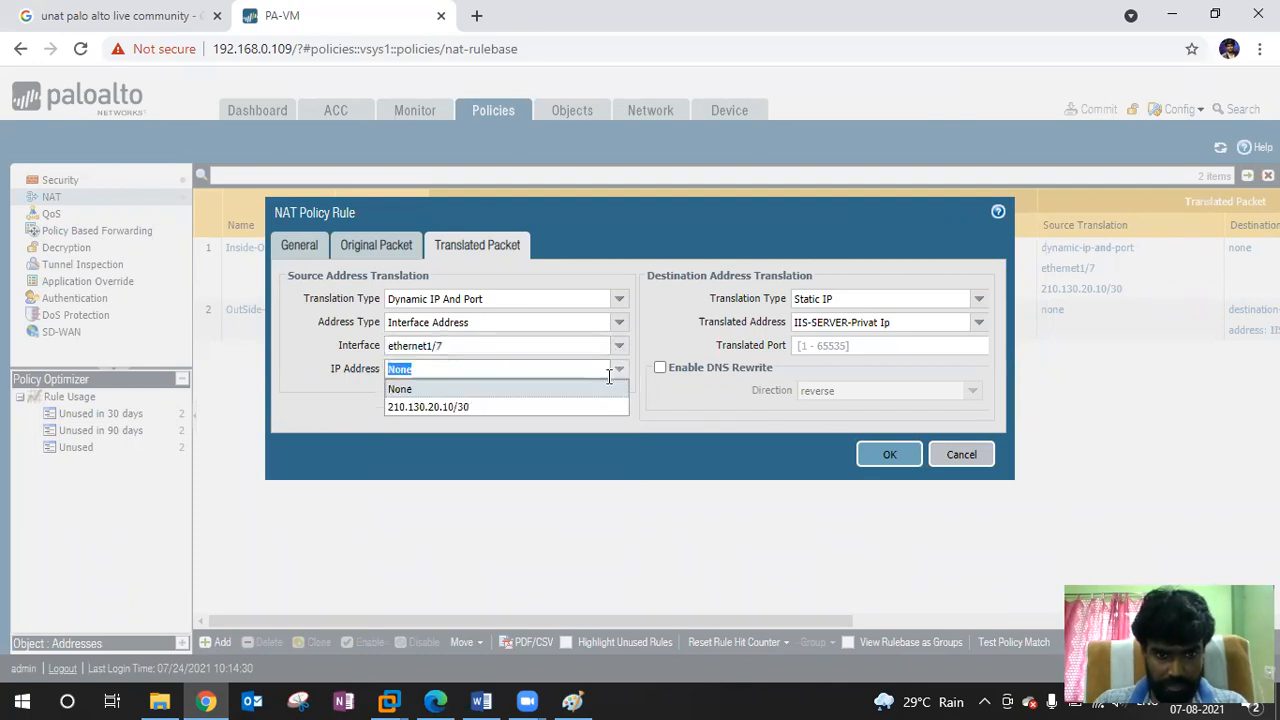
click(442, 409)
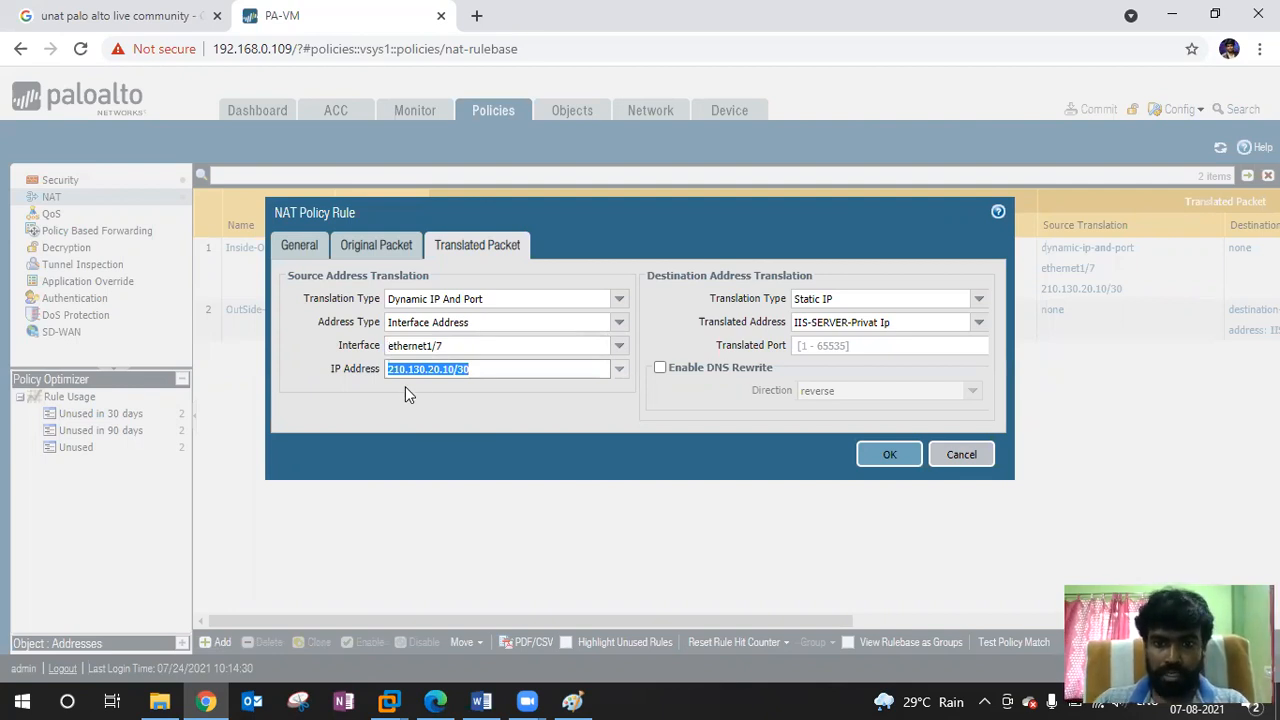
Review the rule's original and translated packet settings and save the NAT rule.
click(377, 248)
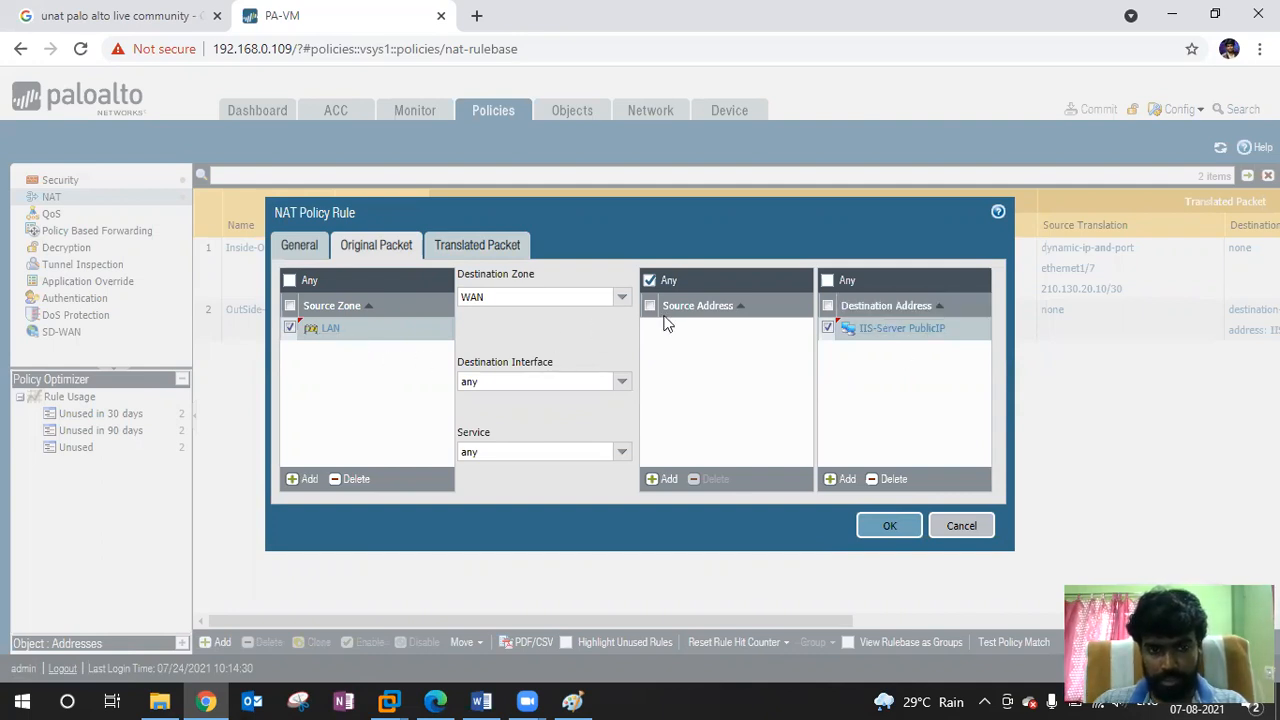
click(498, 247)
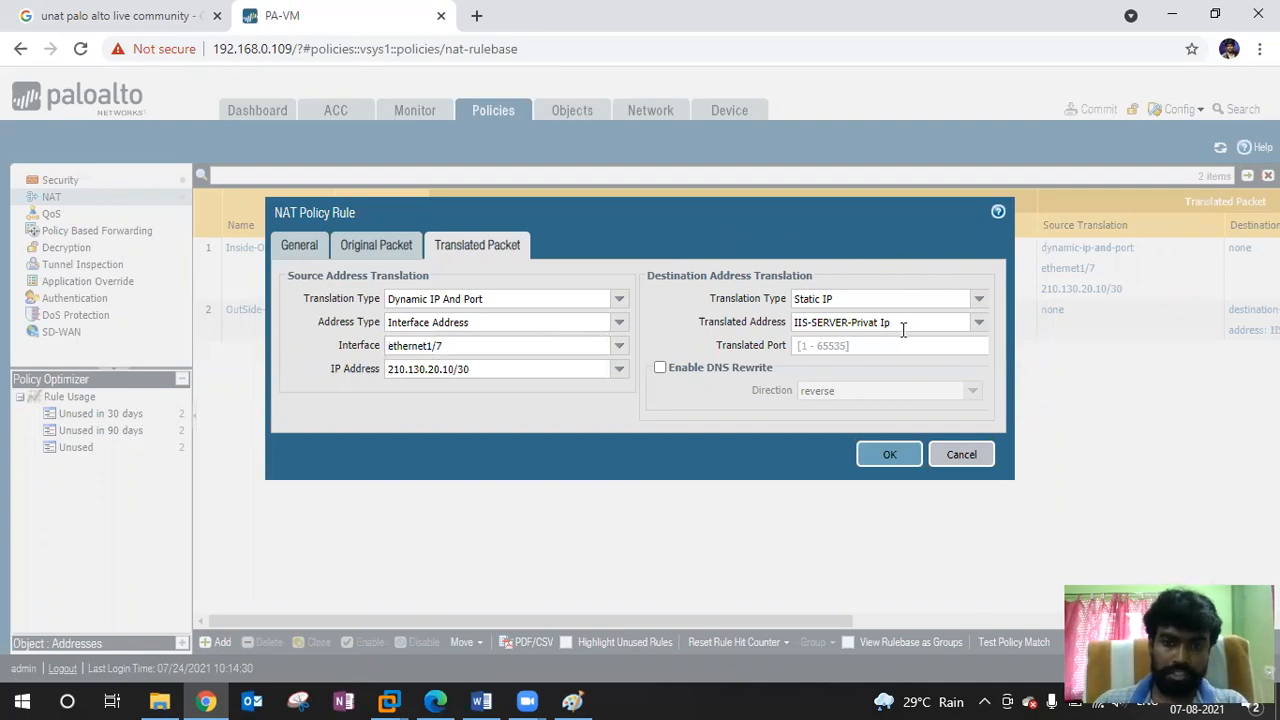
click(890, 456)
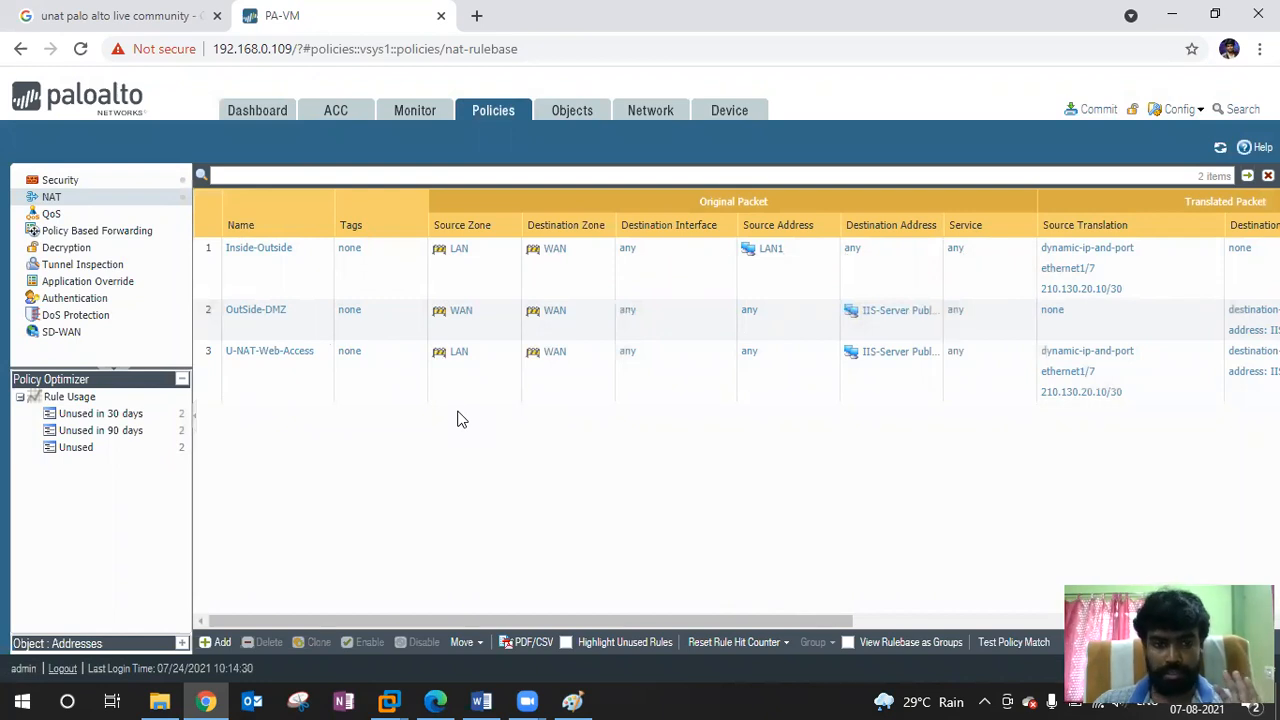
Move the U-NAT-Web-Access rule to the first position in the NAT rulebase, above Inside-Outside.
click(227, 376)
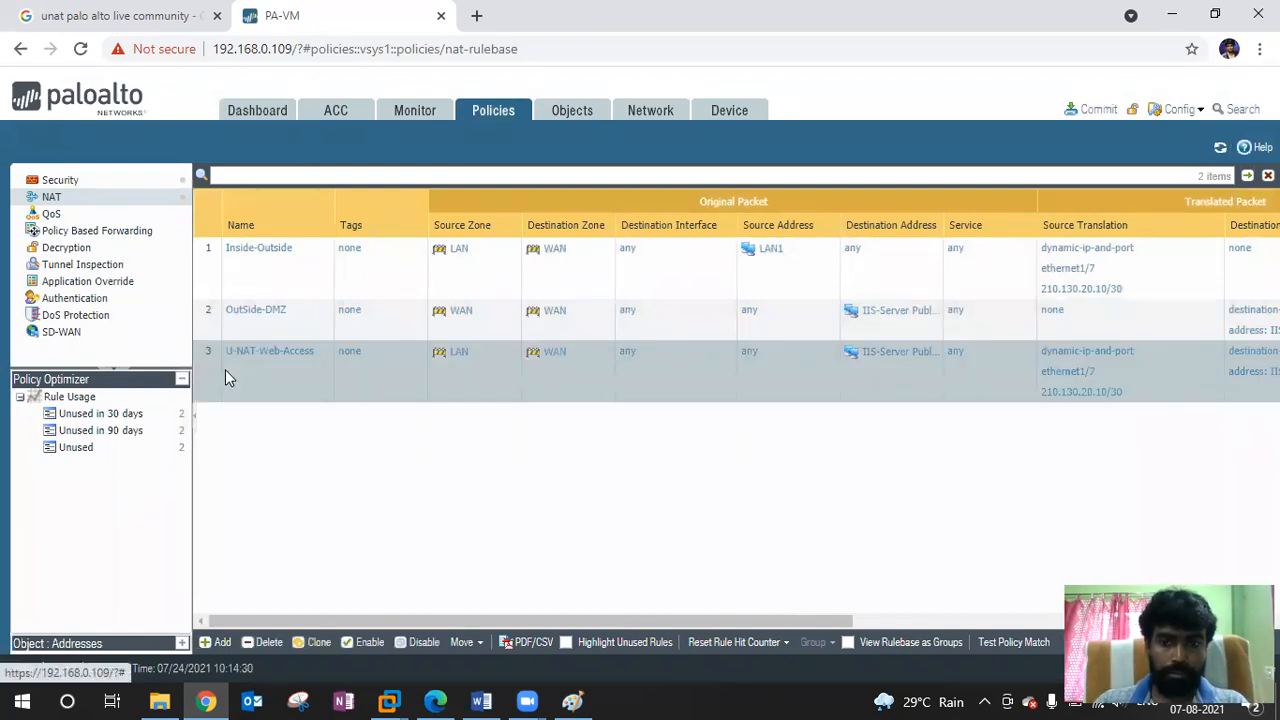
drag(214, 375, 206, 249)
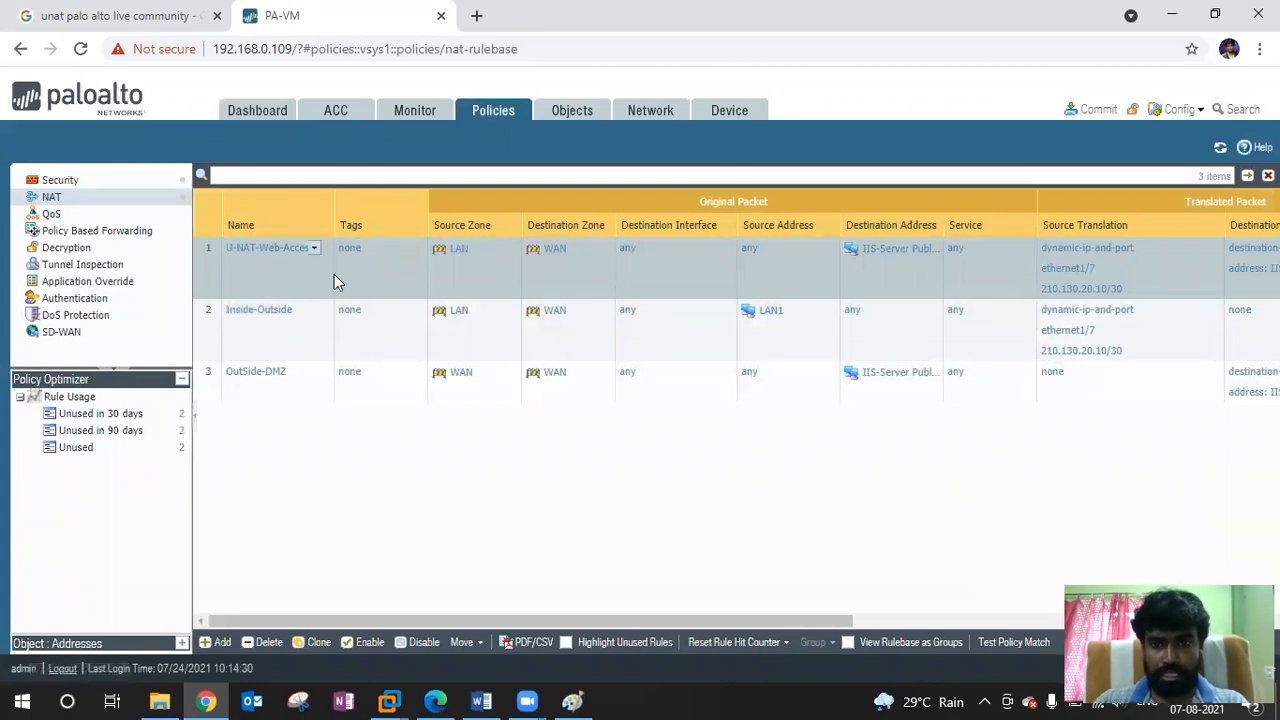
click(268, 326)
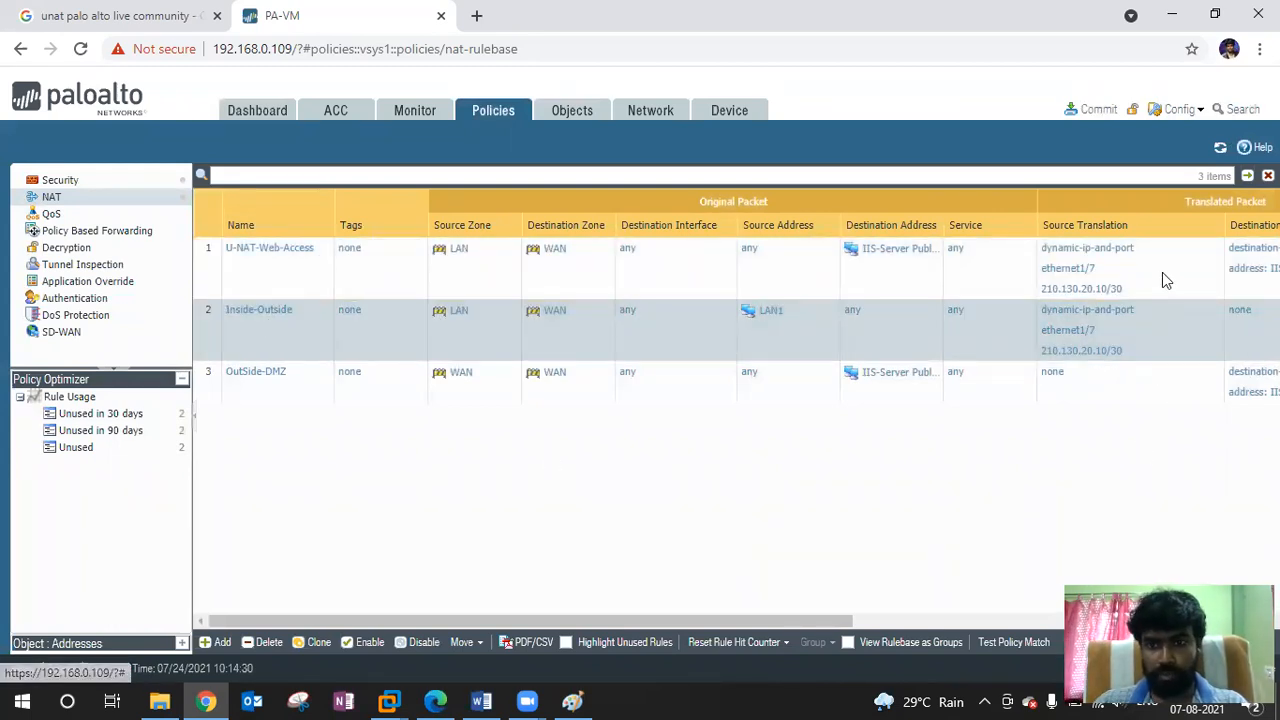
click(289, 281)
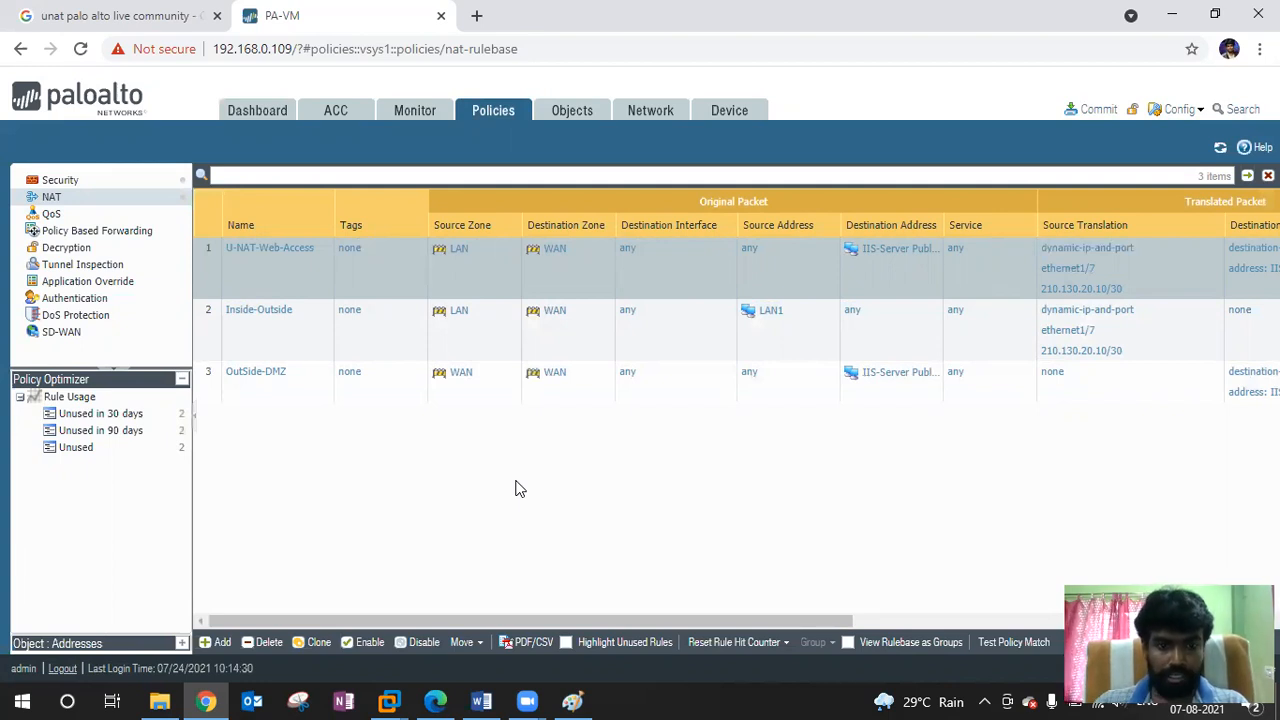
Commit the admin's pending policy and object changes to the firewall.
click(1092, 111)
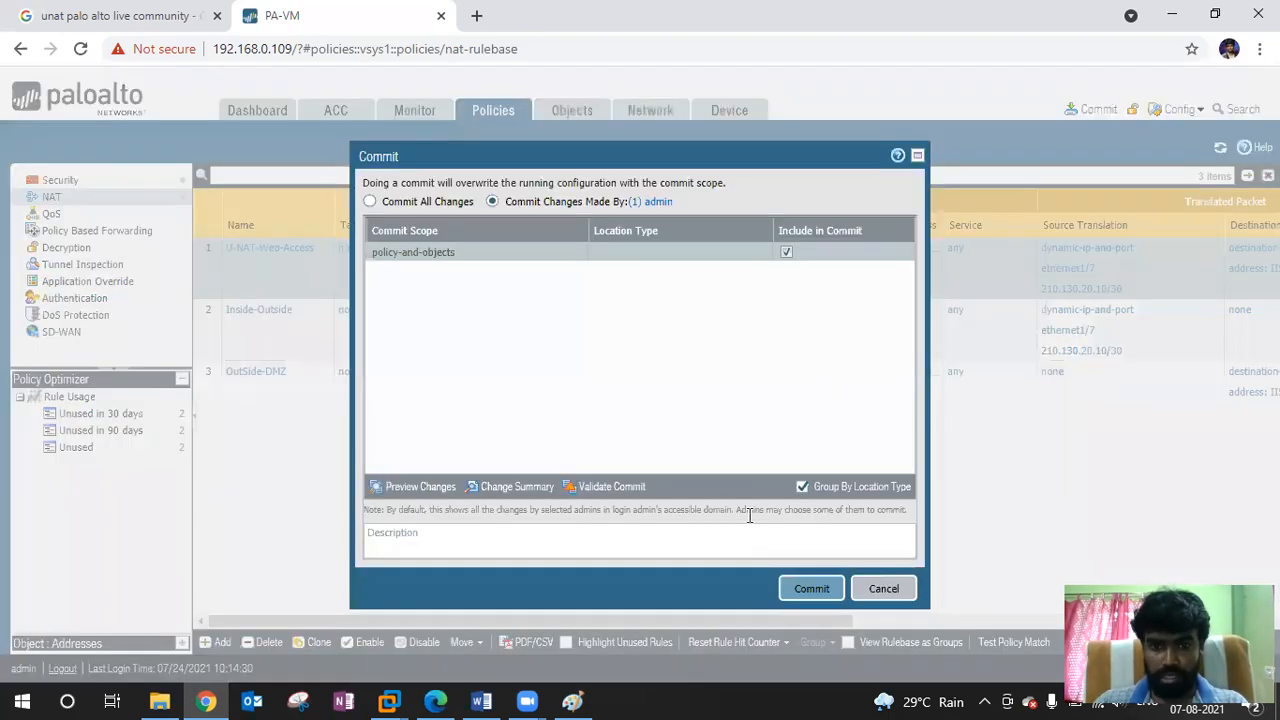
click(812, 588)
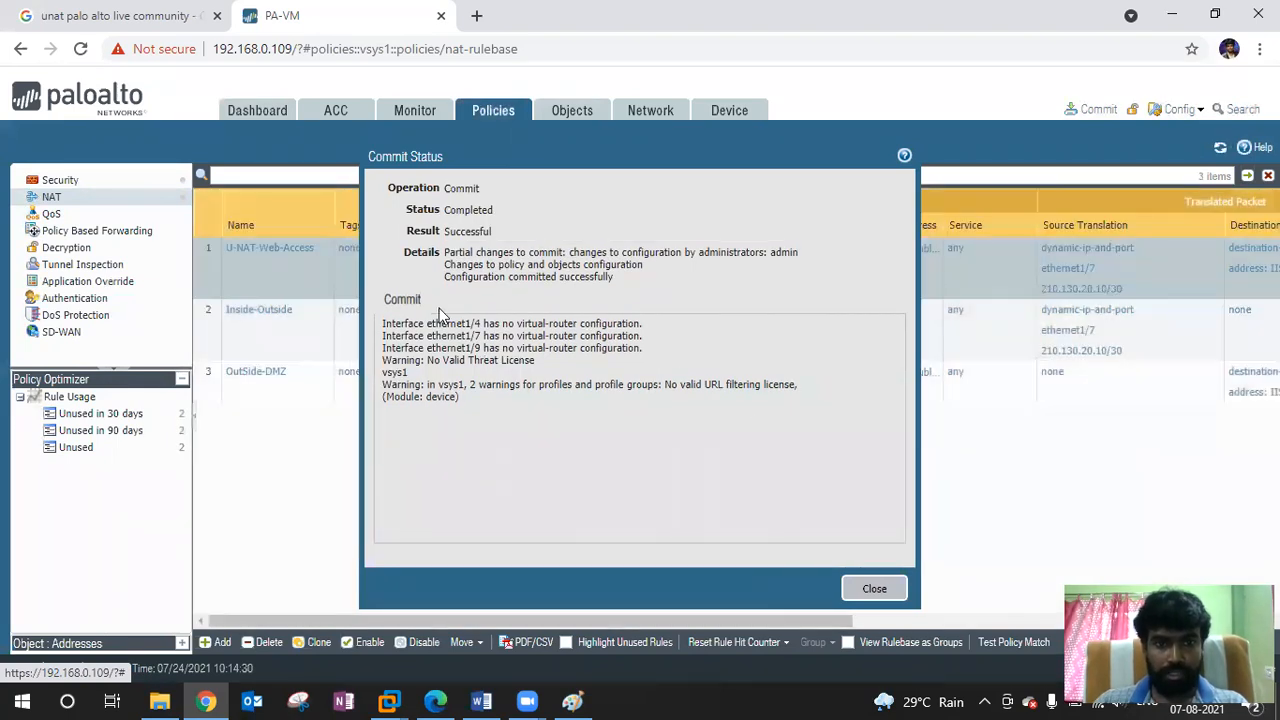
Dismiss the commit status and review the NAT rules' original packet, translation and hit count columns.
click(873, 588)
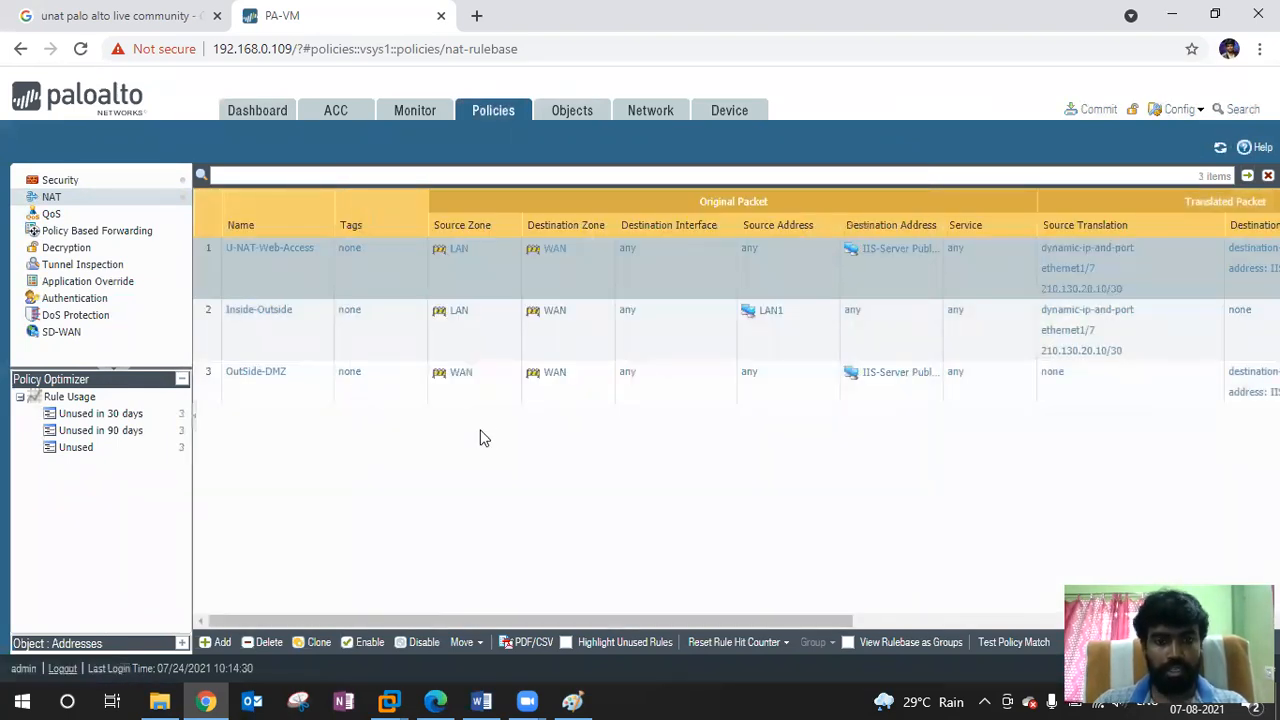
drag(534, 621, 300, 572)
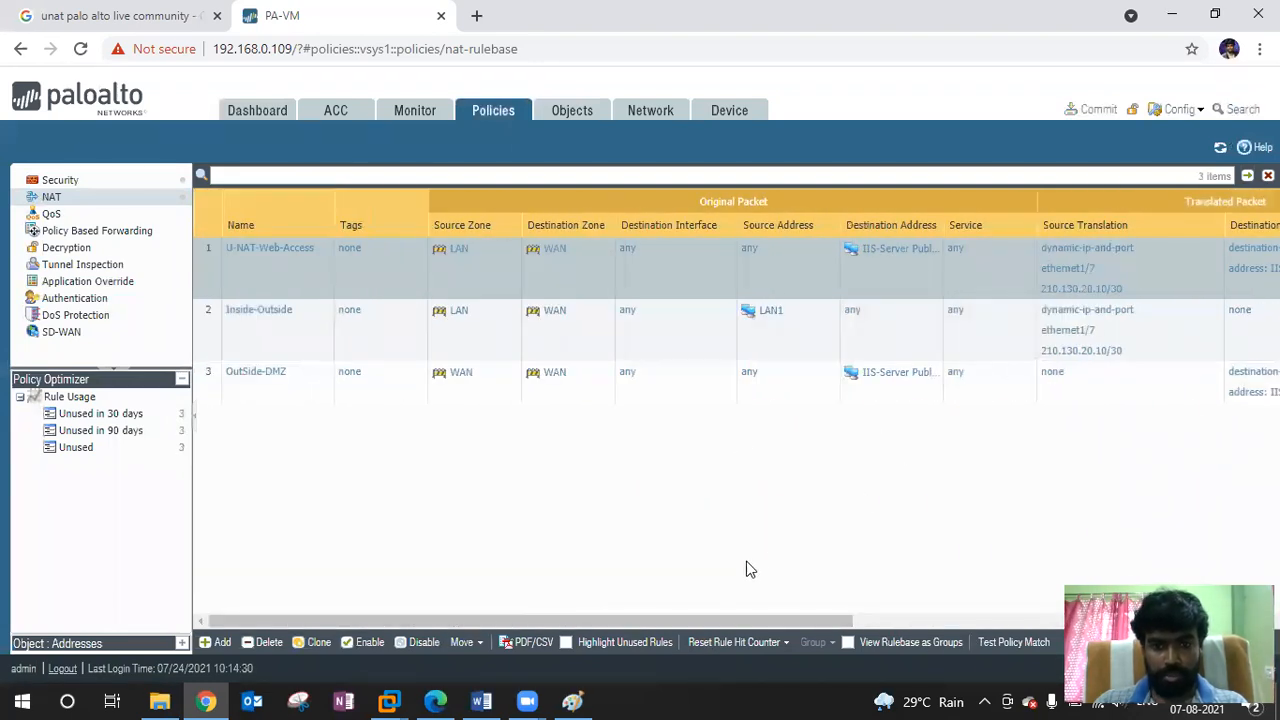
drag(740, 616, 1053, 614)
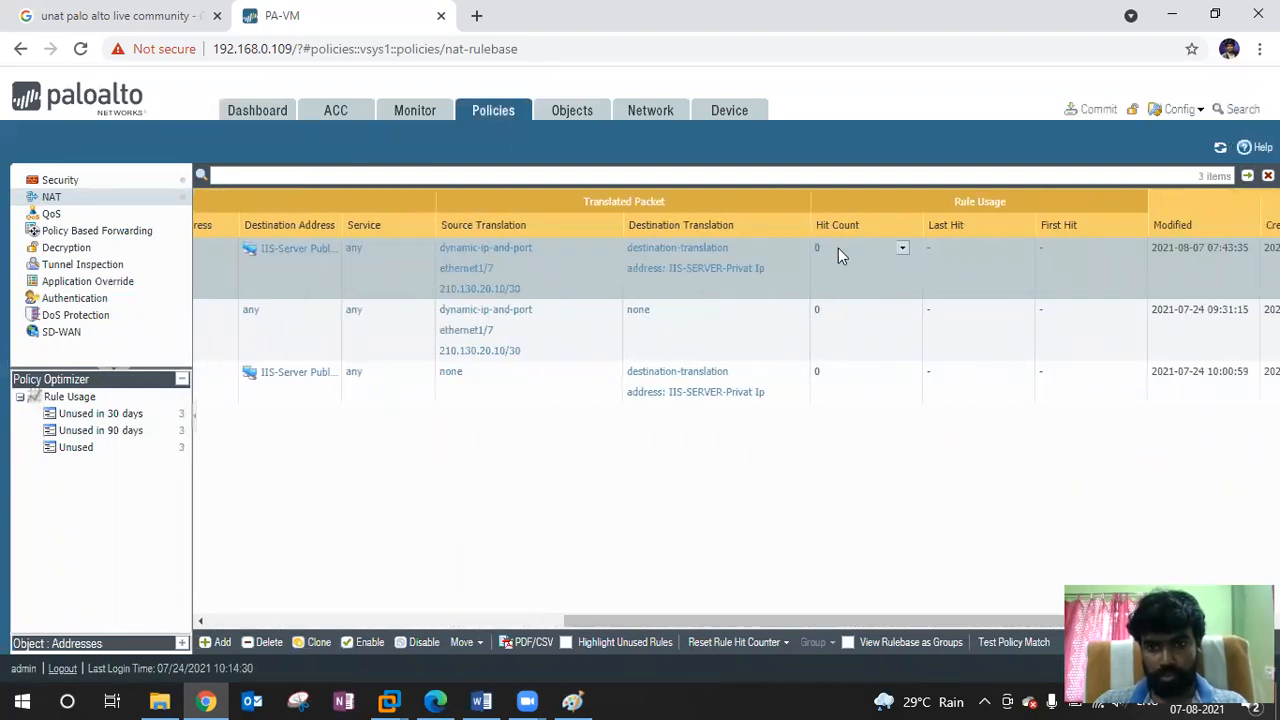
drag(727, 621, 203, 591)
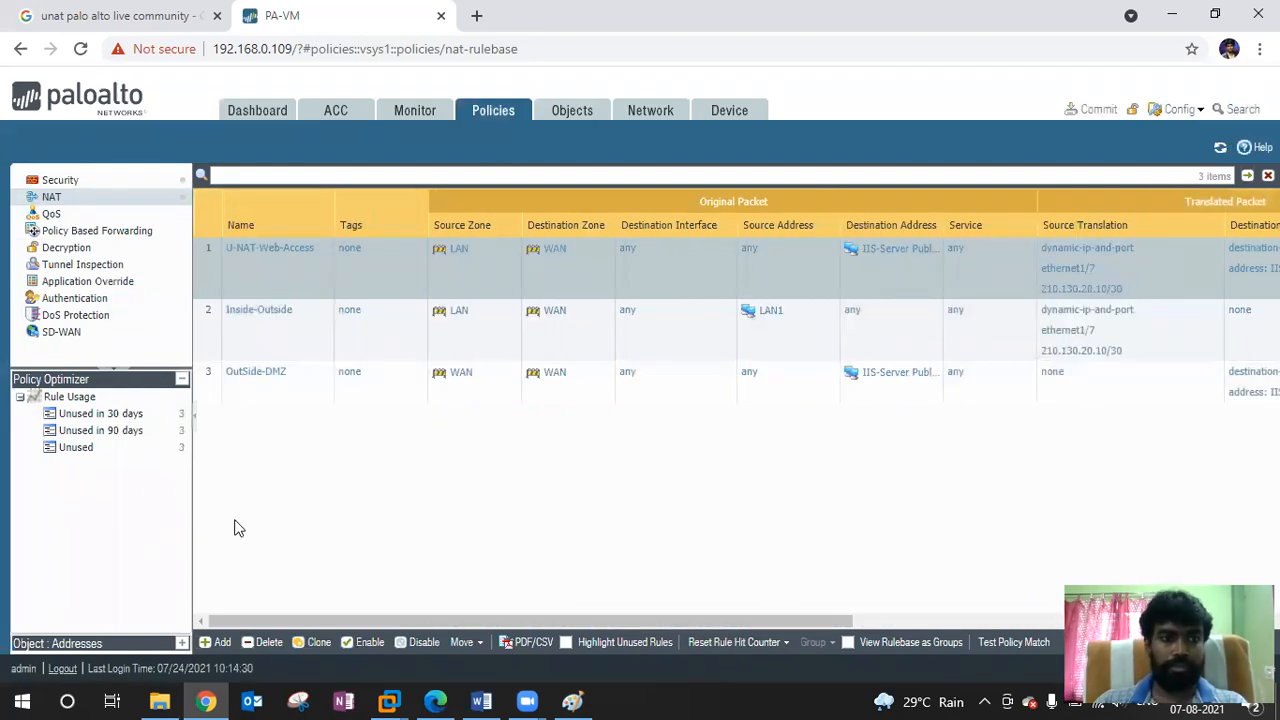
Review the externat-WEB-Access security rule's zones, destination, applications and action, and view the firewall's address objects.
click(78, 184)
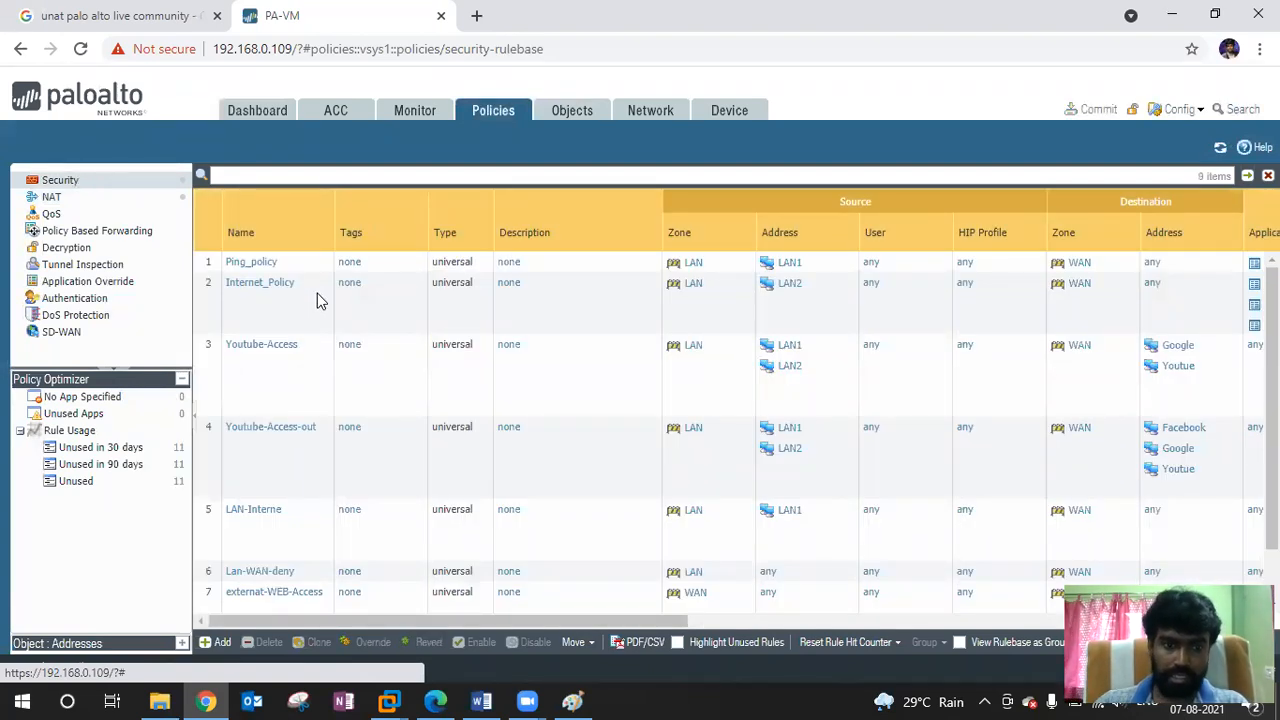
scroll(320, 295, down, 3)
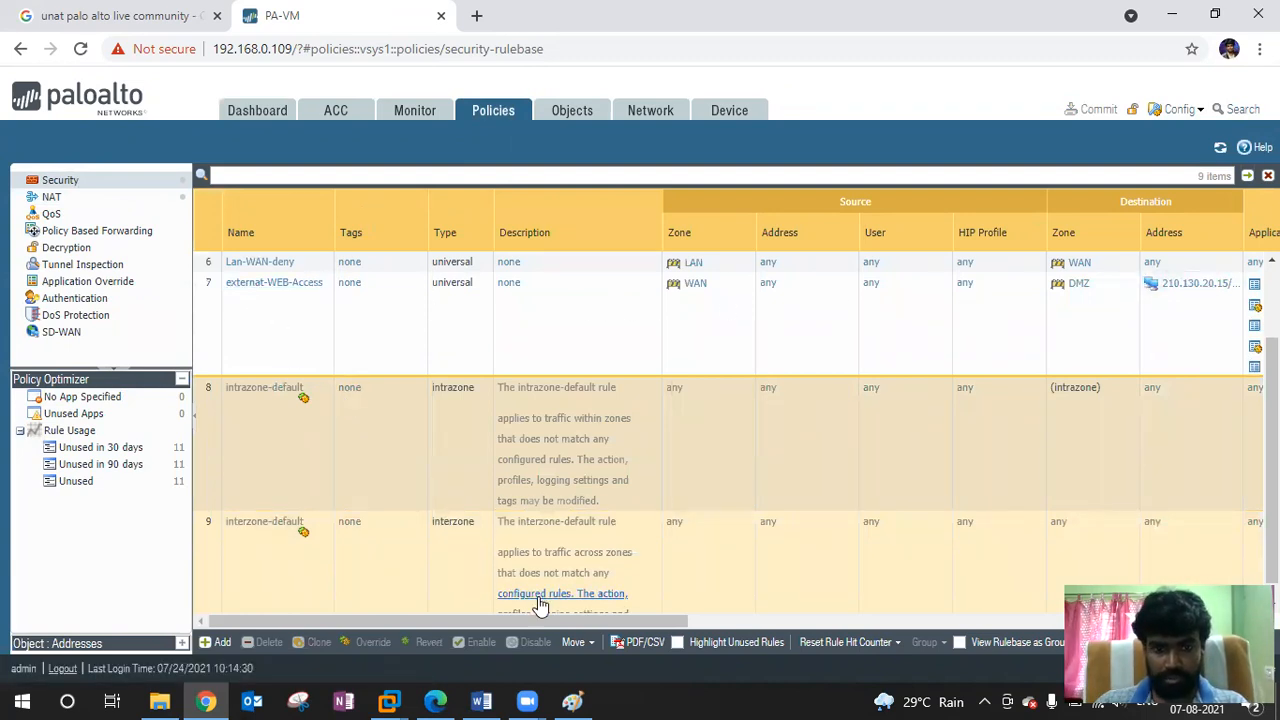
drag(536, 621, 735, 620)
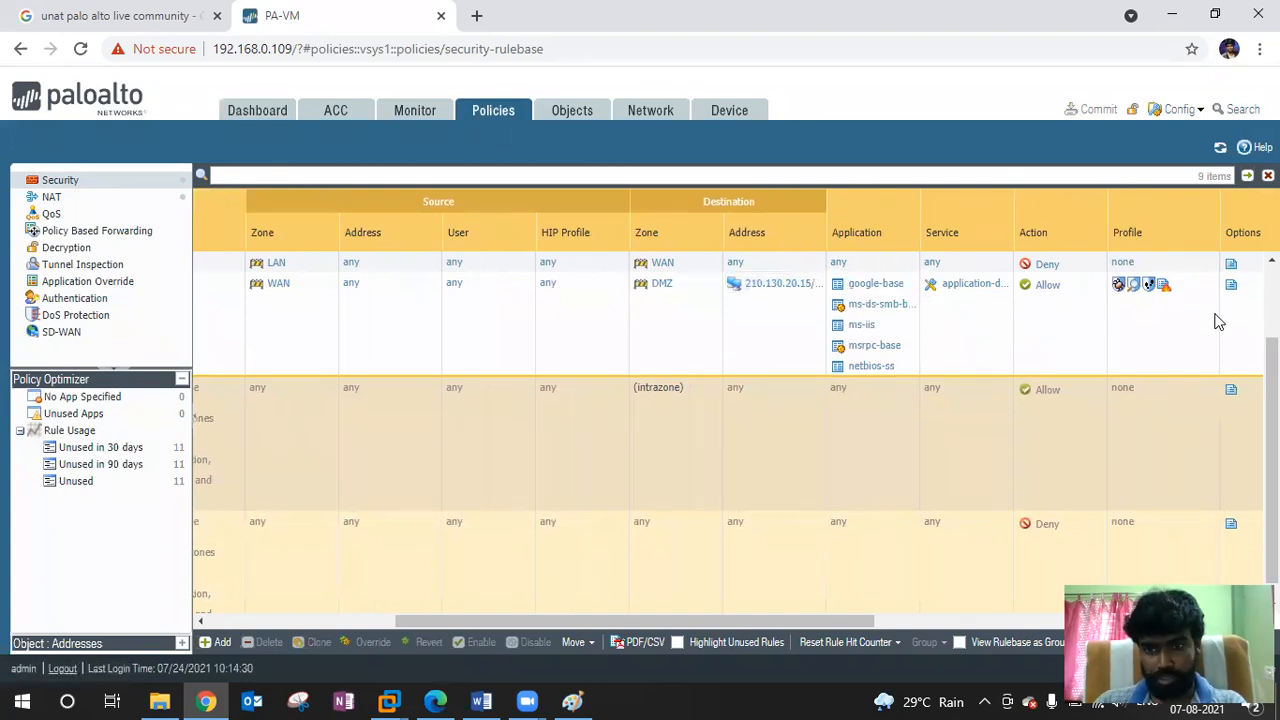
drag(700, 622, 443, 525)
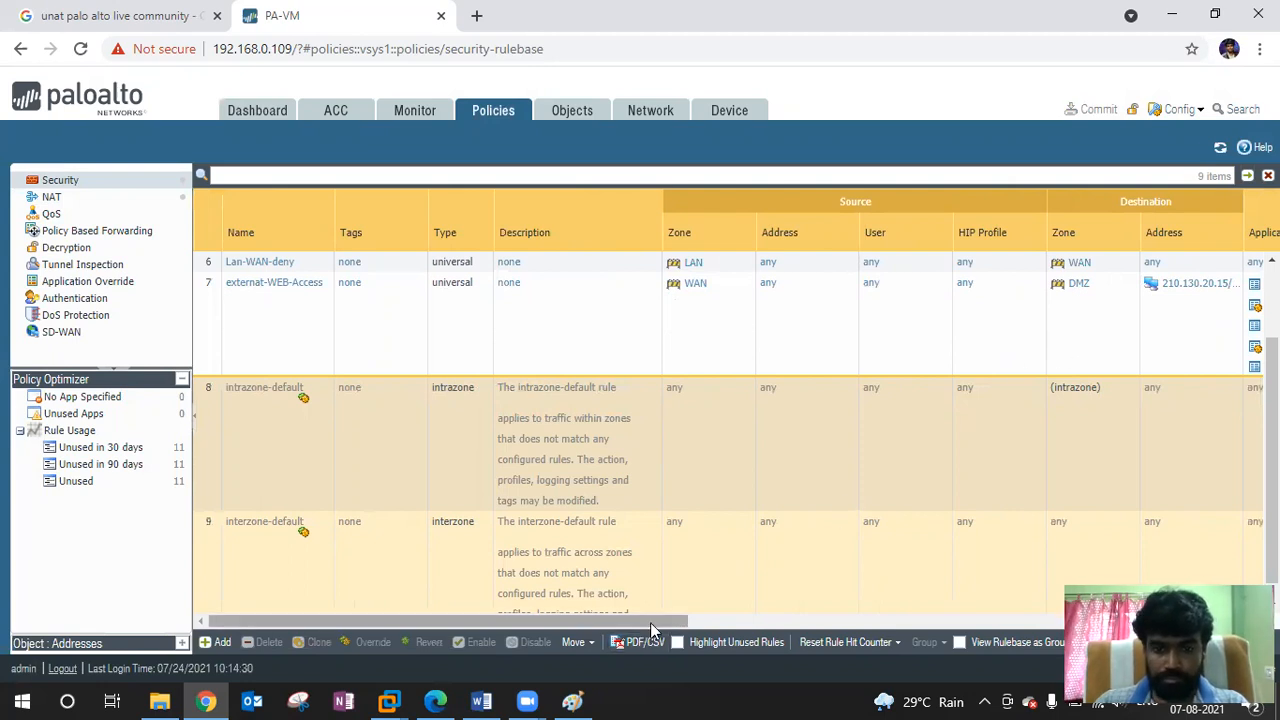
drag(650, 621, 800, 612)
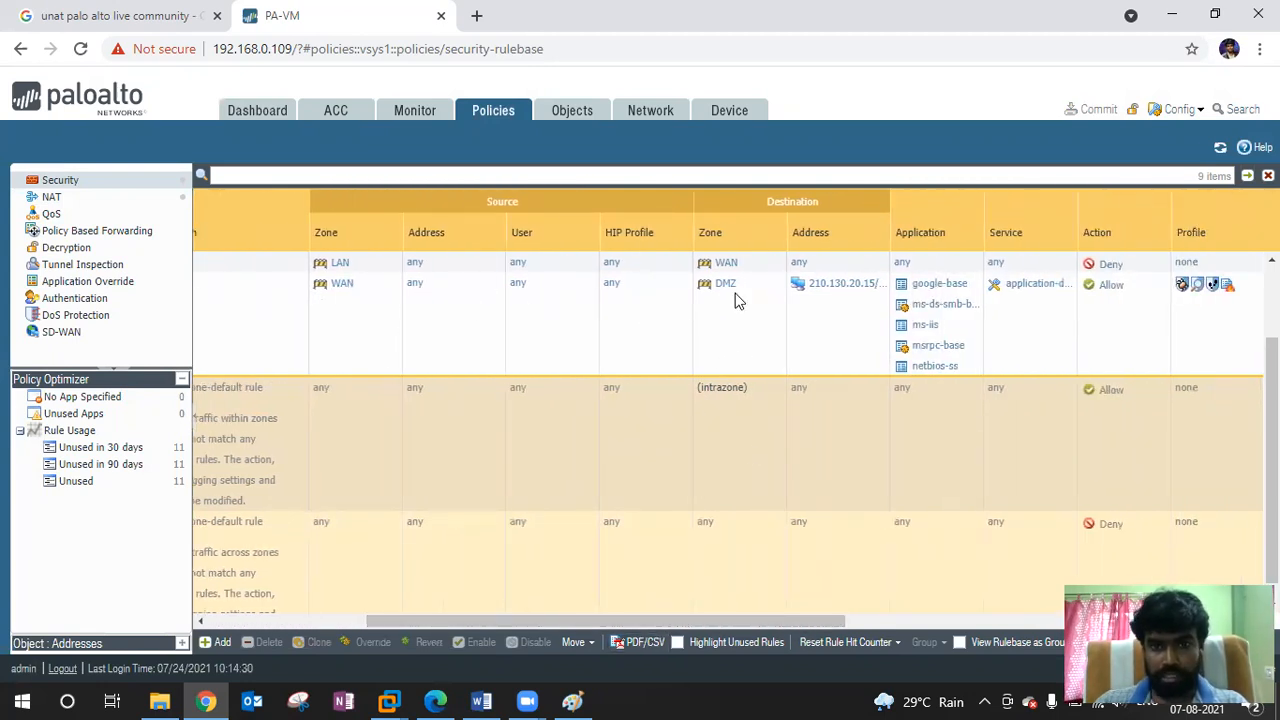
drag(720, 624, 786, 624)
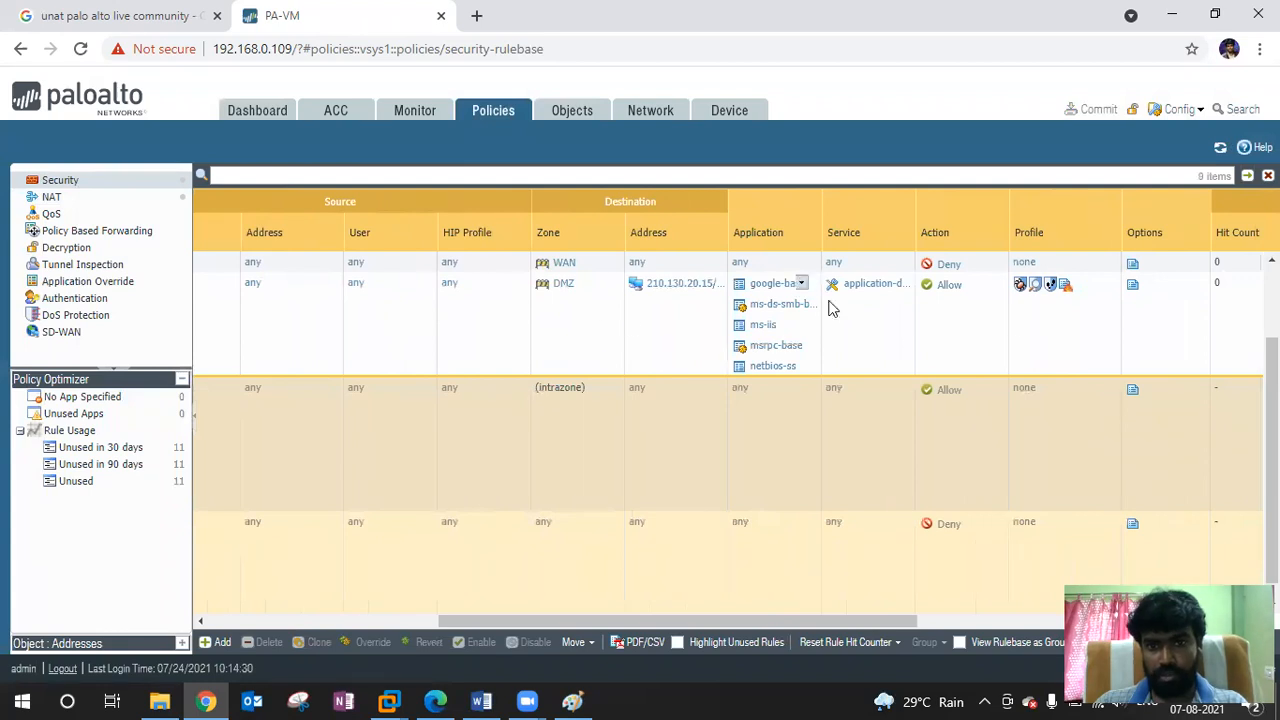
drag(881, 623, 921, 623)
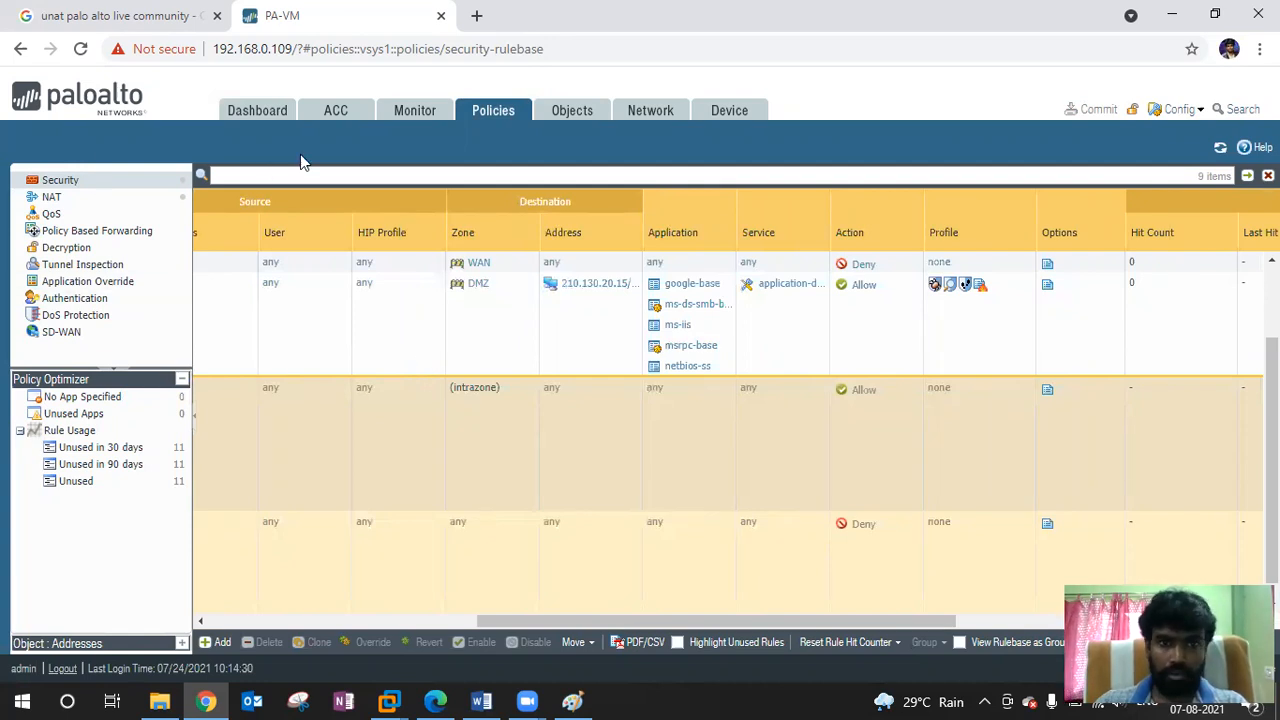
click(558, 120)
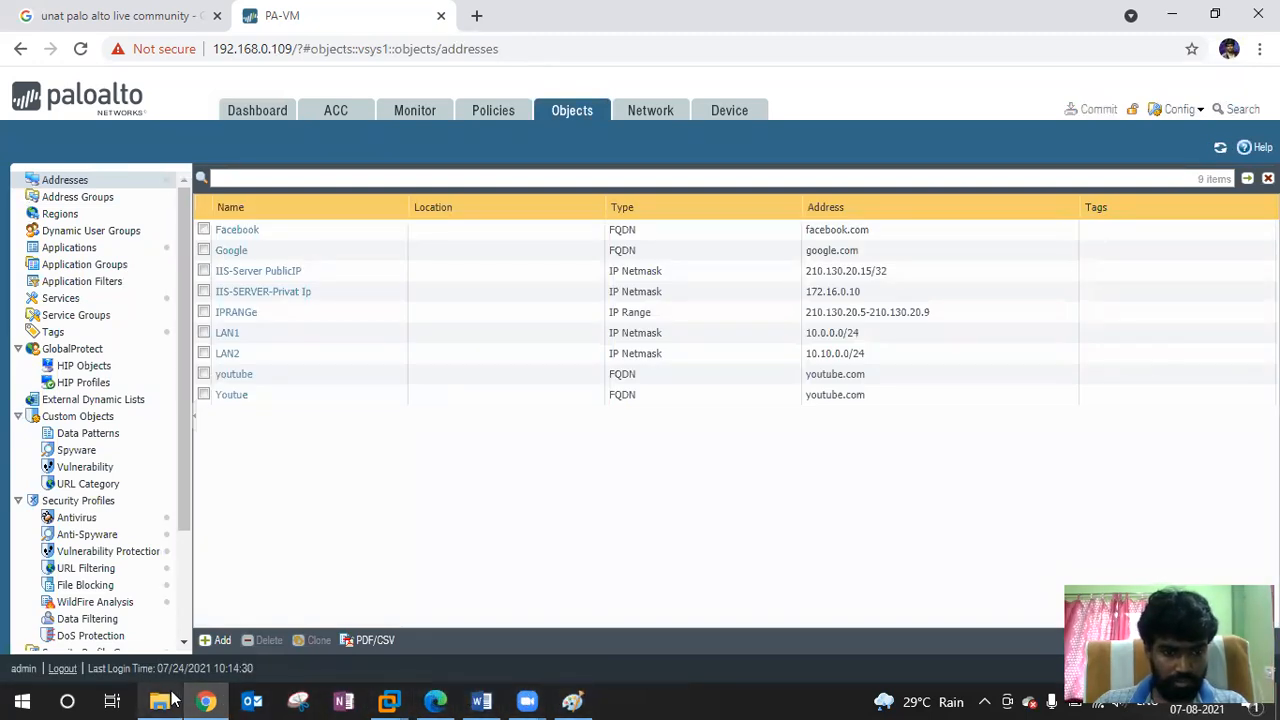
Switch to Basic Palo Alto.pdf in Microsoft Edge and review the Interfaces topics, selecting Security Policy, Virtual Wire and Virtual Routers entries.
click(435, 700)
scroll(577, 486, down, 5)
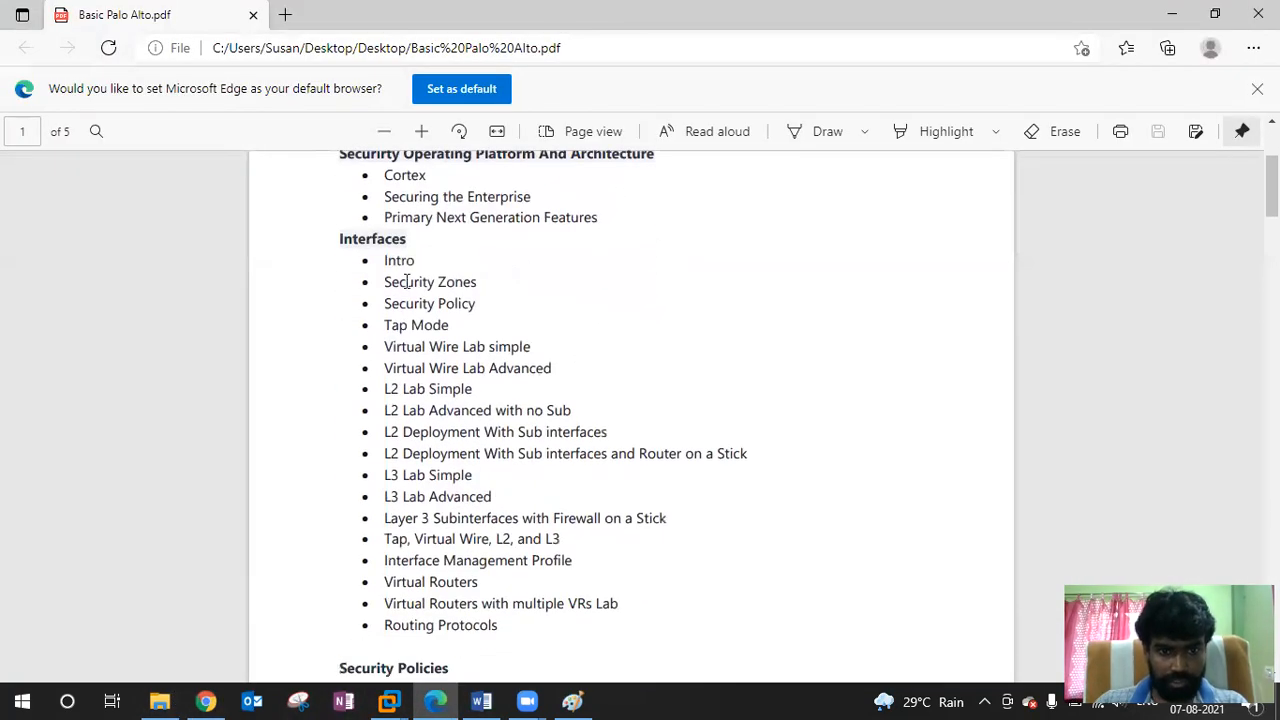
scroll(470, 440, down, 3)
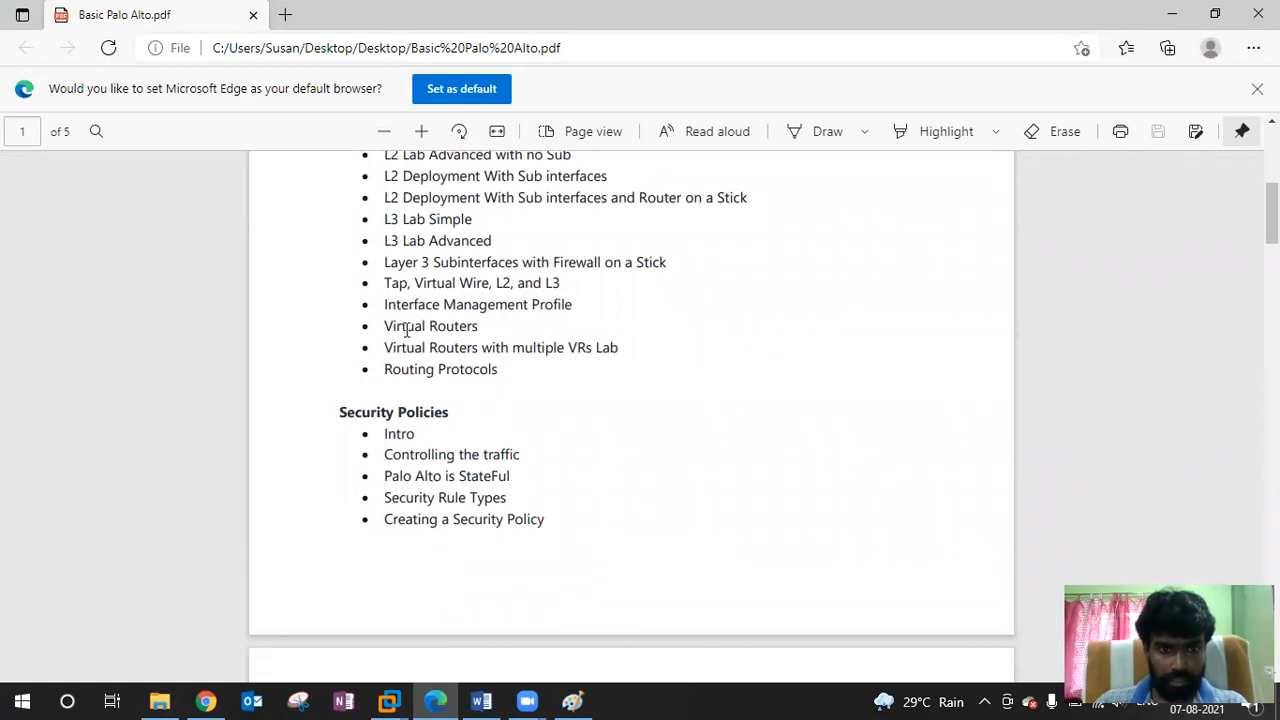
scroll(407, 330, up, 2)
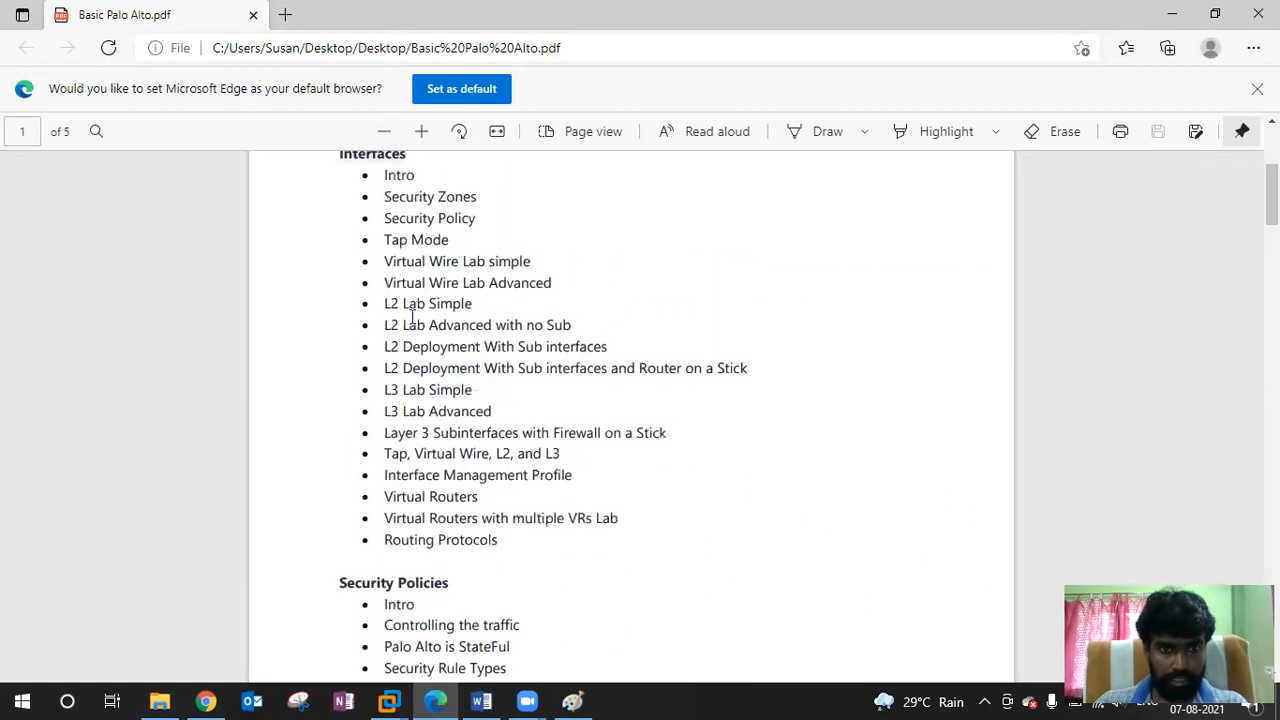
drag(385, 219, 474, 221)
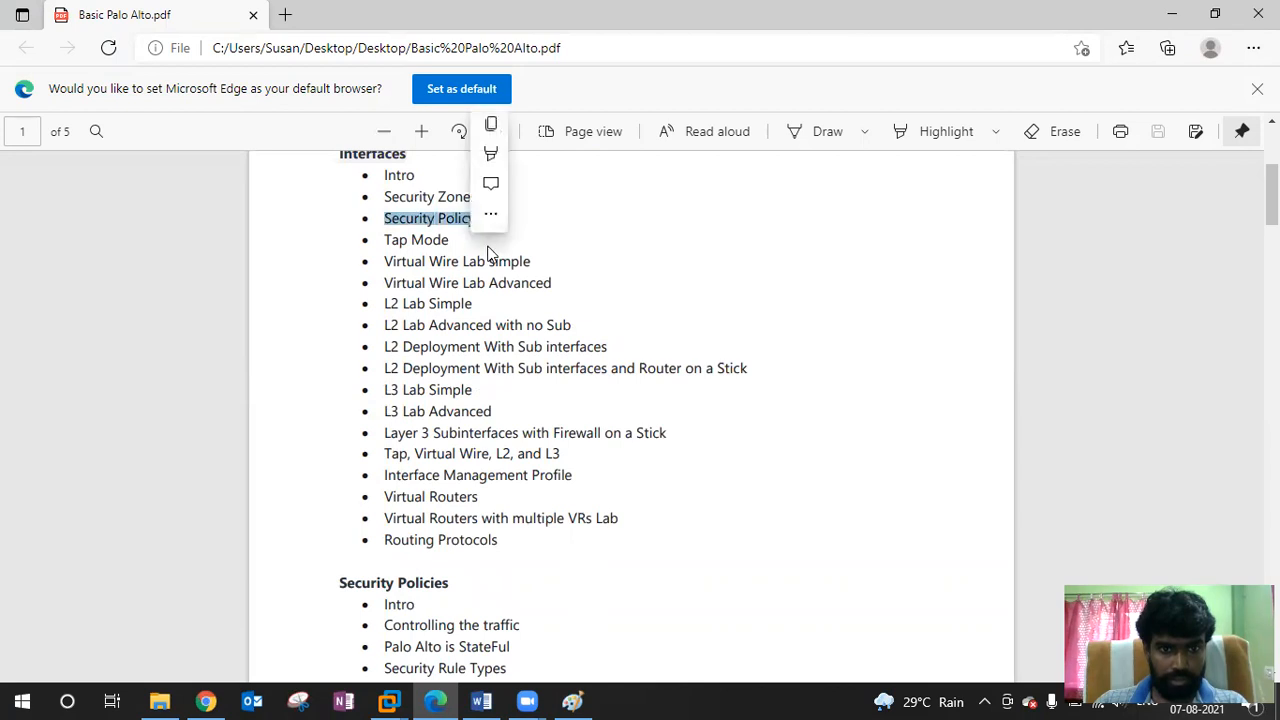
drag(384, 261, 533, 262)
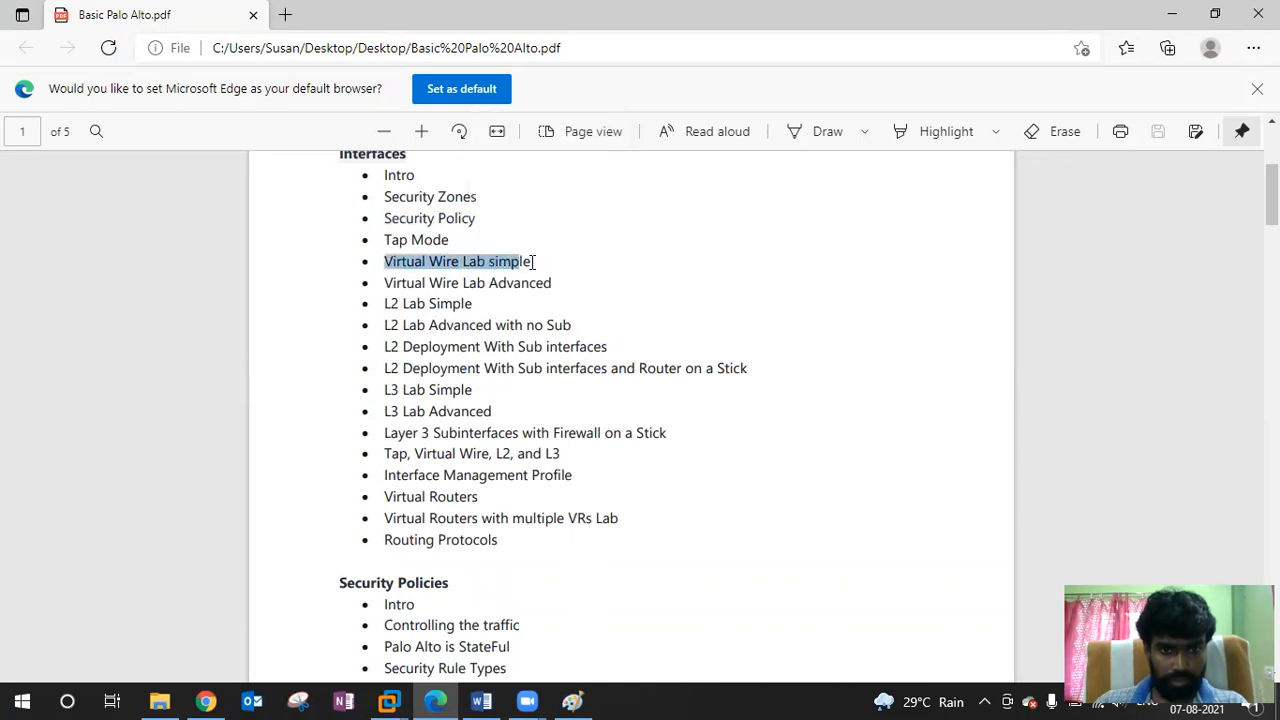
scroll(518, 350, down, 1)
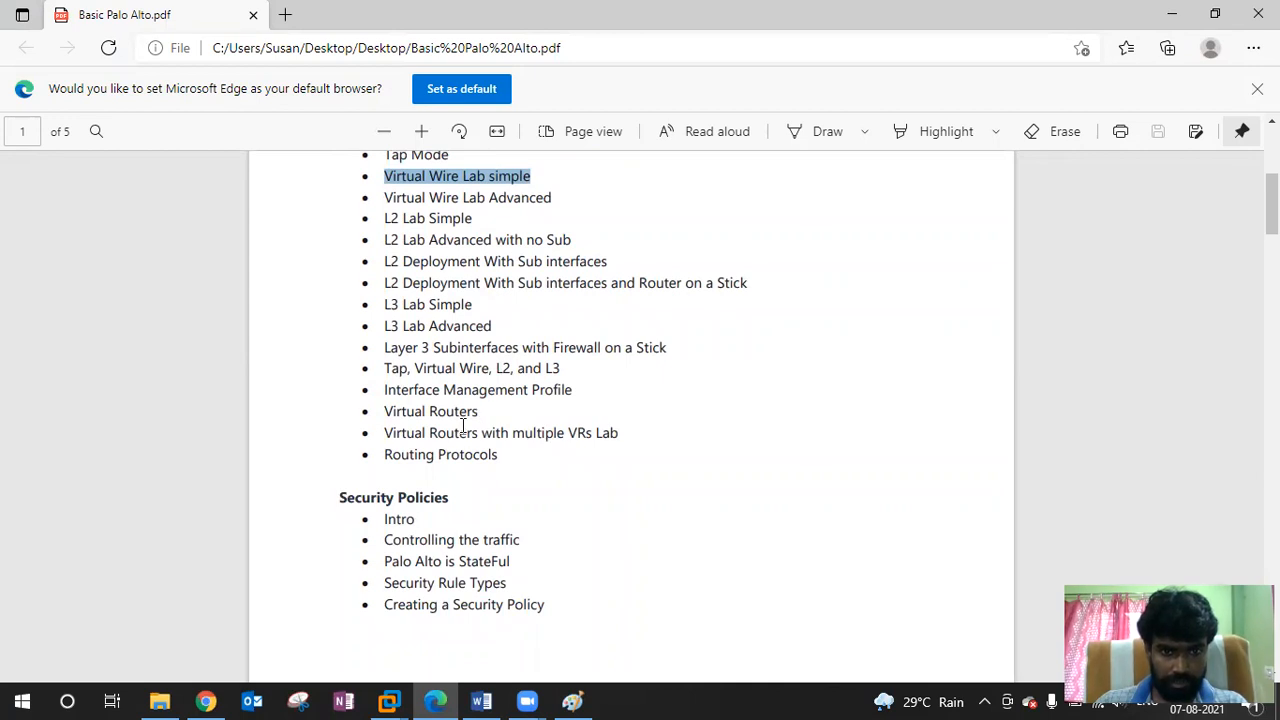
scroll(463, 430, down, 1)
drag(388, 326, 478, 327)
click(460, 367)
drag(382, 347, 586, 349)
scroll(533, 438, down, 2)
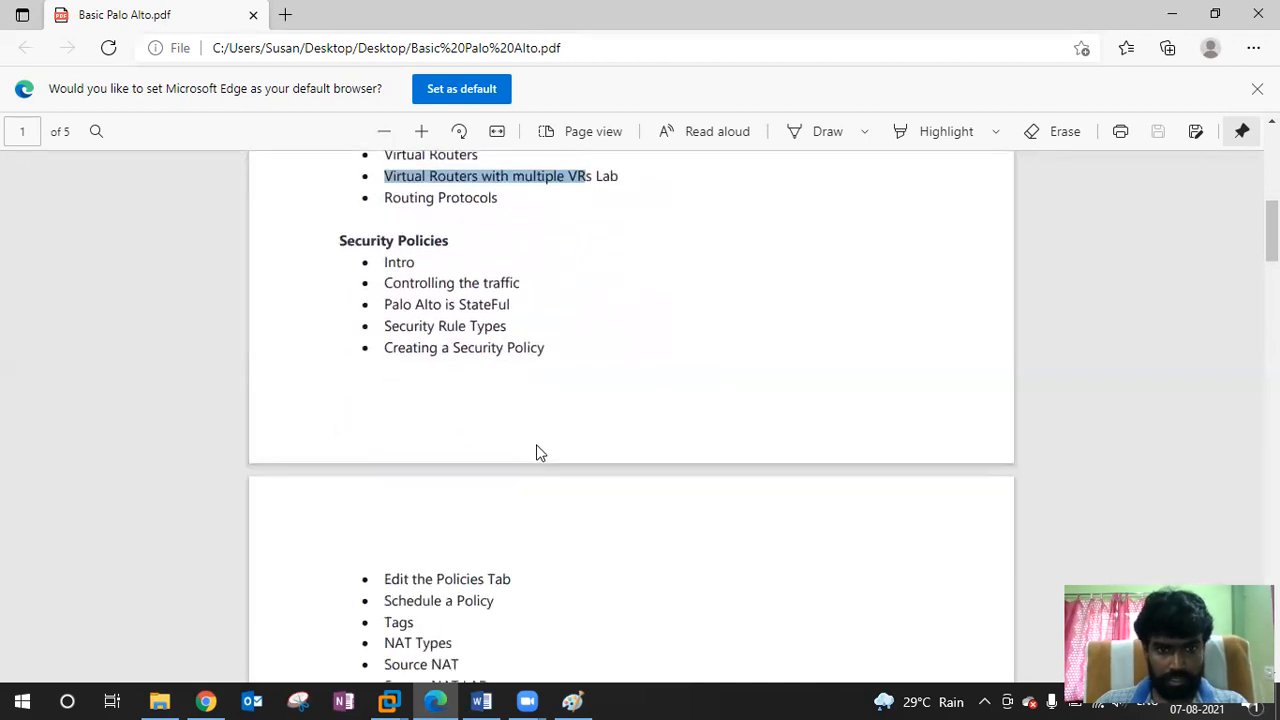
Review the NAT topics in the PDF's Security Policies section, selecting NAT Types, Source NAT LAB and Destination NAT.
scroll(520, 460, down, 2)
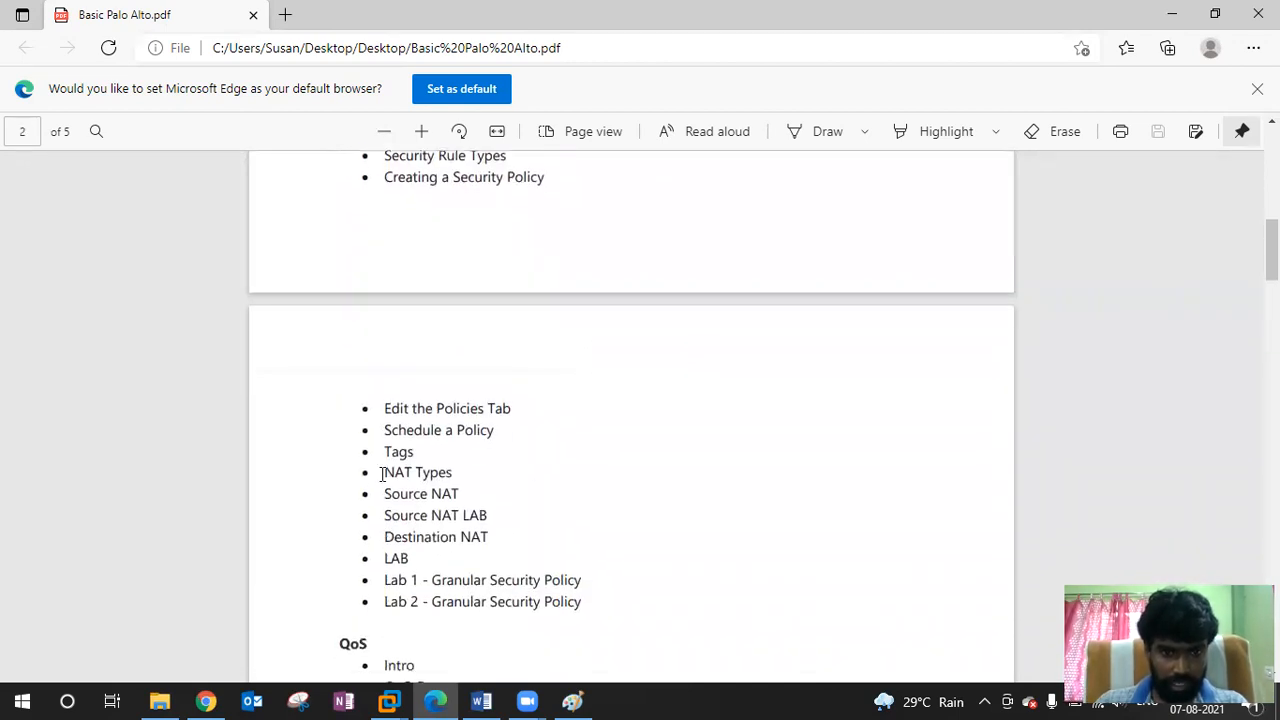
drag(382, 474, 480, 471)
drag(391, 515, 503, 509)
drag(413, 537, 505, 534)
scroll(602, 541, down, 2)
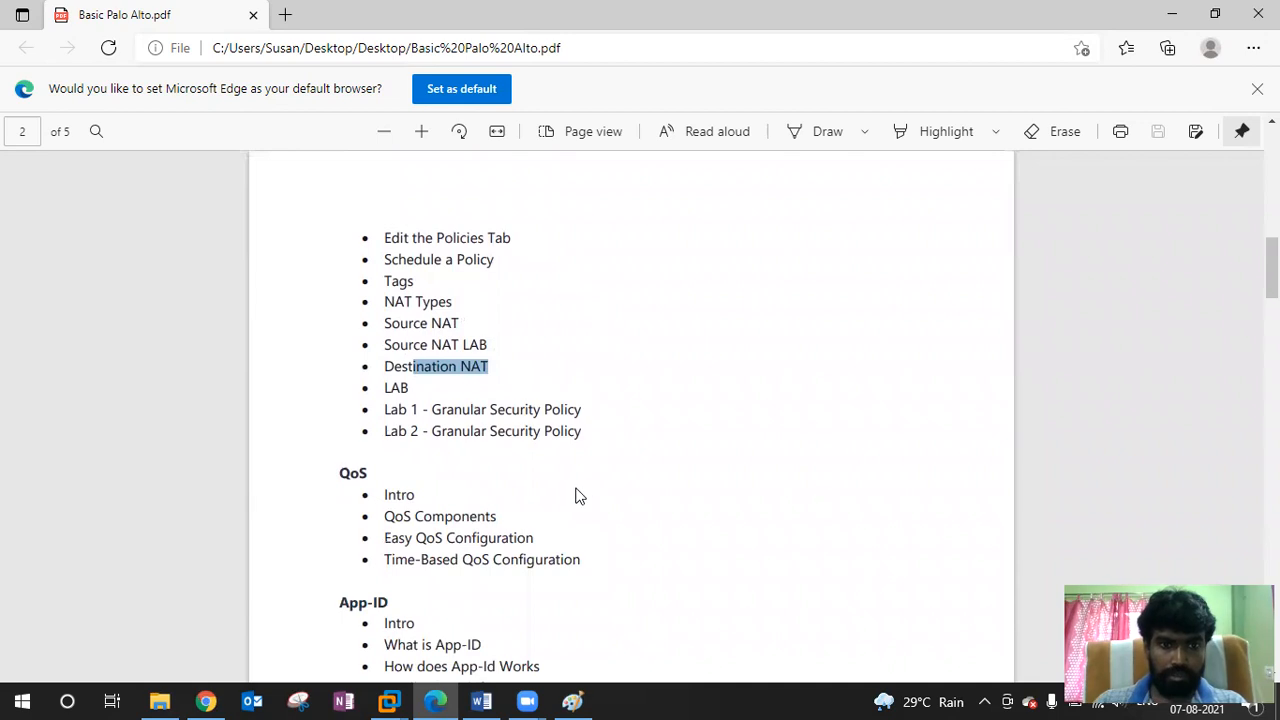
Select the first QoS topics in the PDF and look through the App-ID and Content-ID sections that follow.
scroll(447, 527, up, 1)
drag(384, 580, 495, 624)
scroll(661, 567, down, 3)
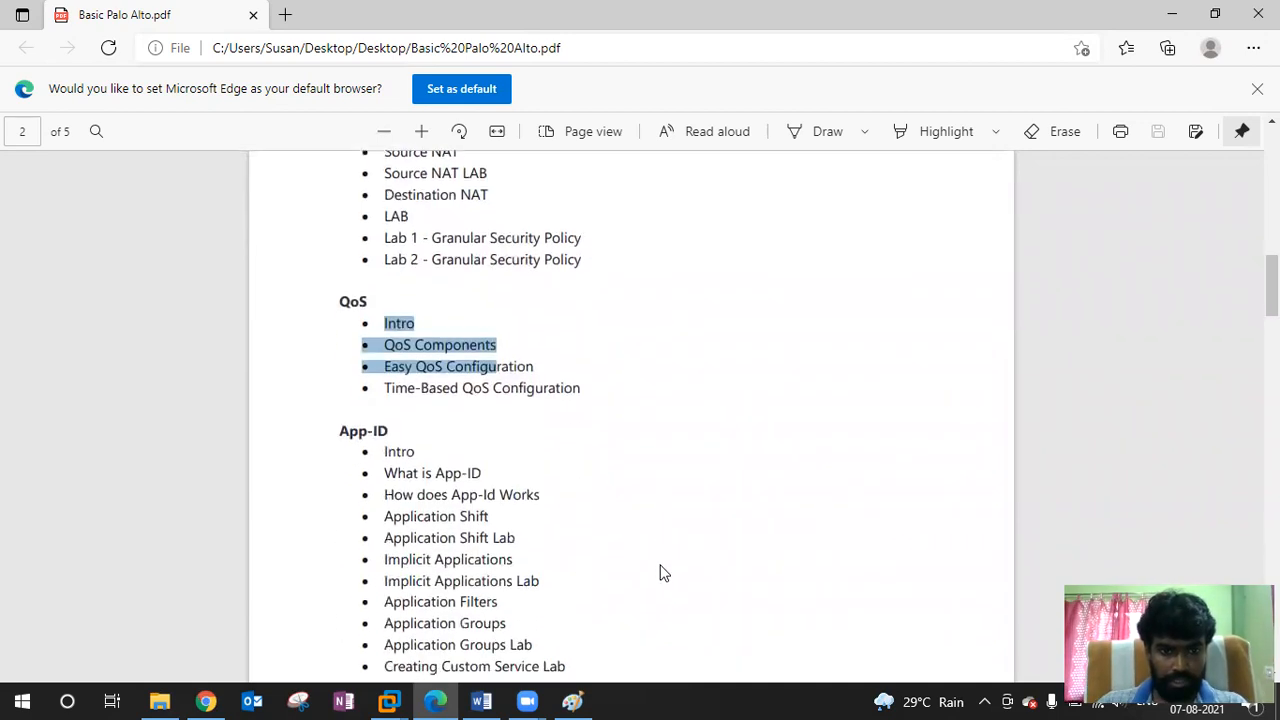
scroll(660, 572, down, 2)
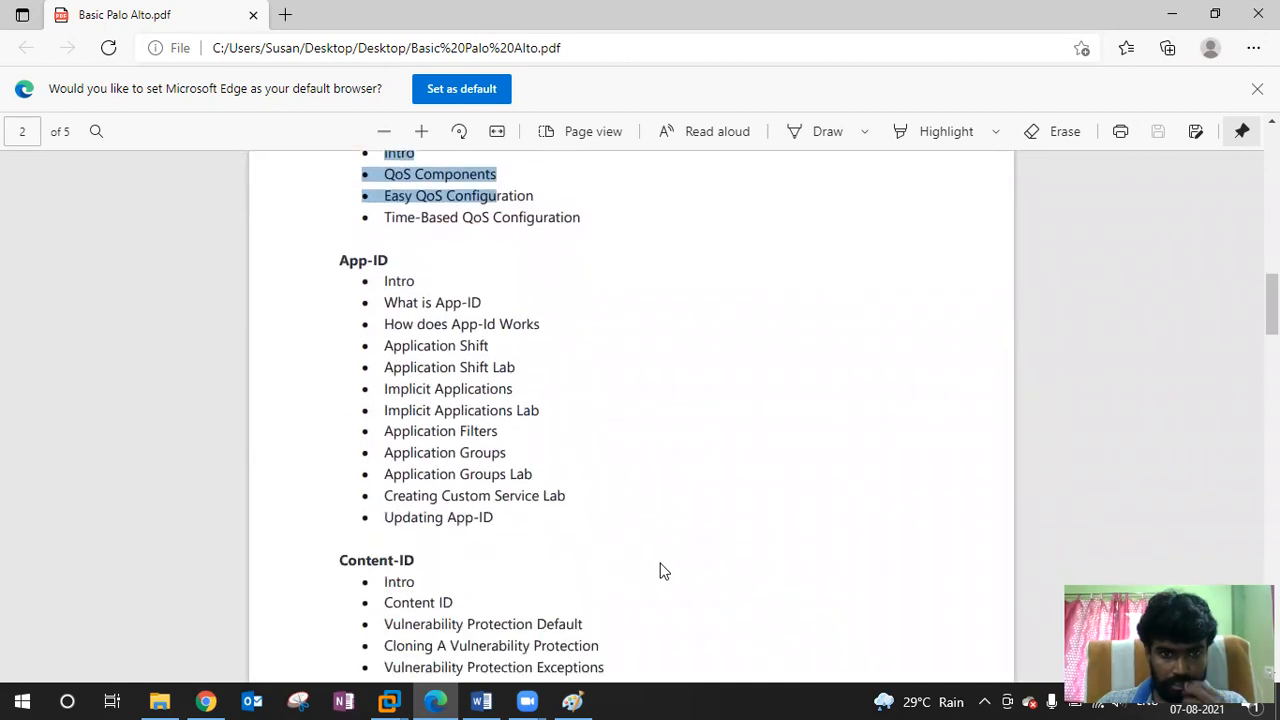
scroll(660, 571, up, 10)
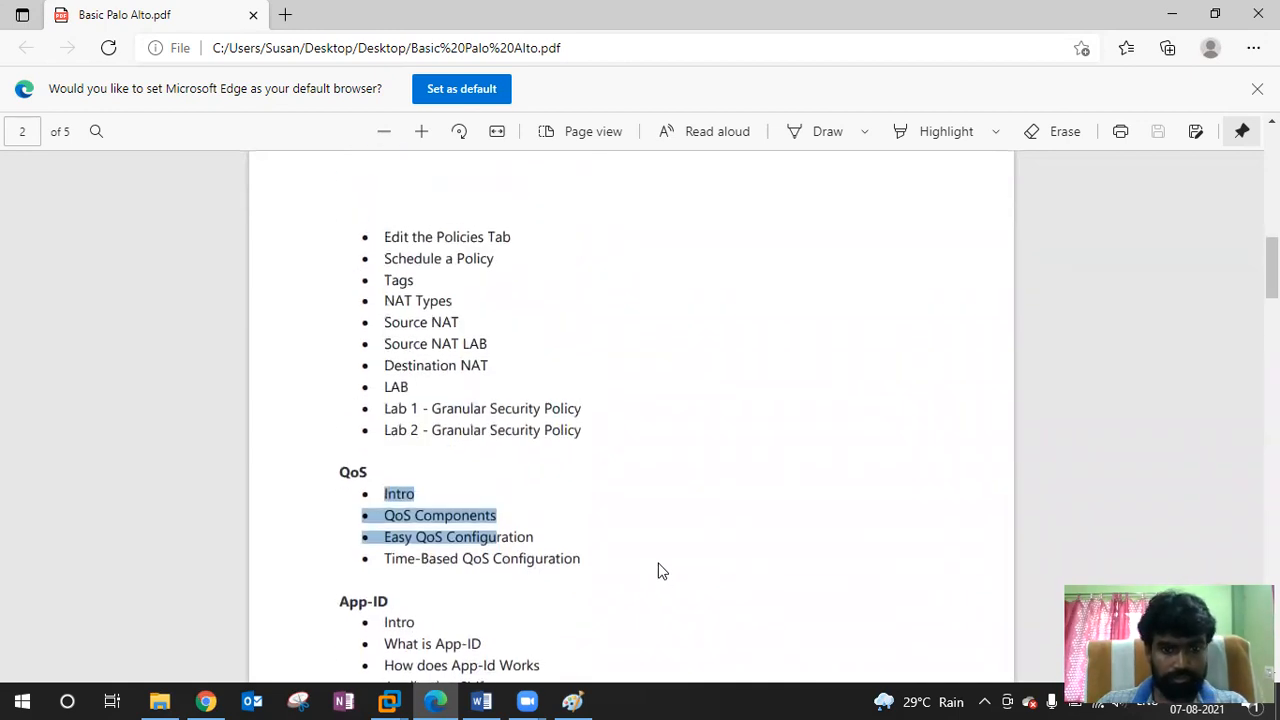